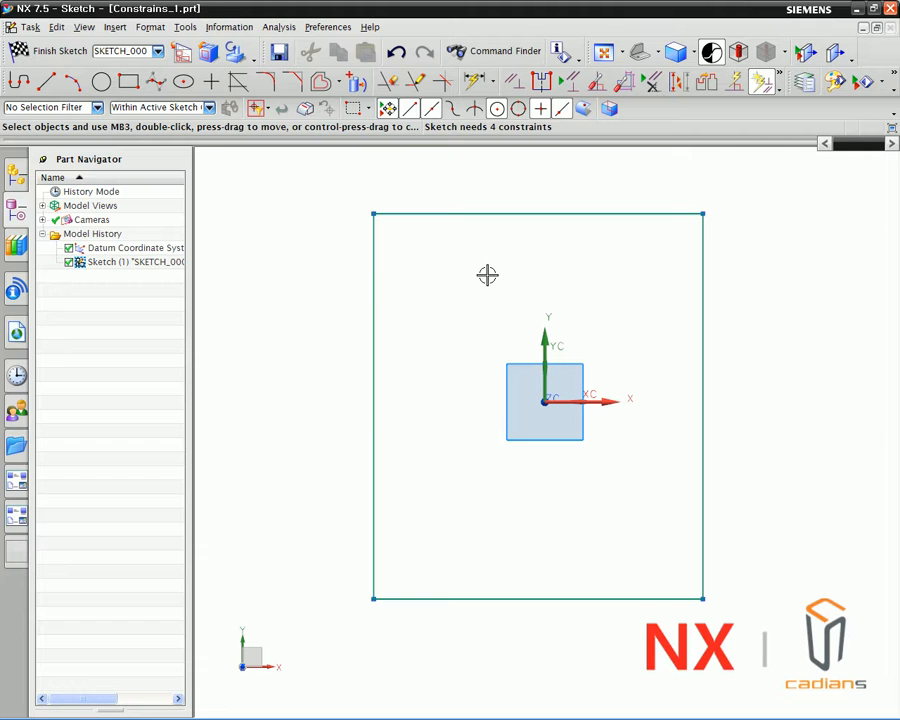
# Display all geometric constraints on the rectangle sketch.
pyautogui.keyDown('shift'); pyautogui.moveTo(485, 288); pyautogui.dragTo(485, 306, button='middle'); pyautogui.keyUp('shift')
pyautogui.scroll(-1, 482, 302)
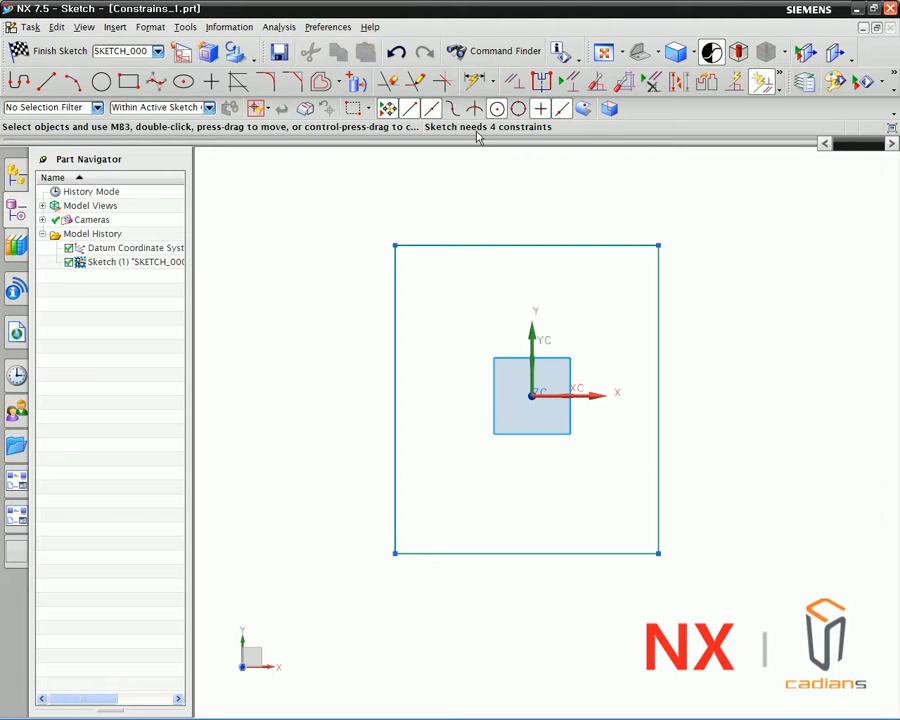
pyautogui.click(570, 84)
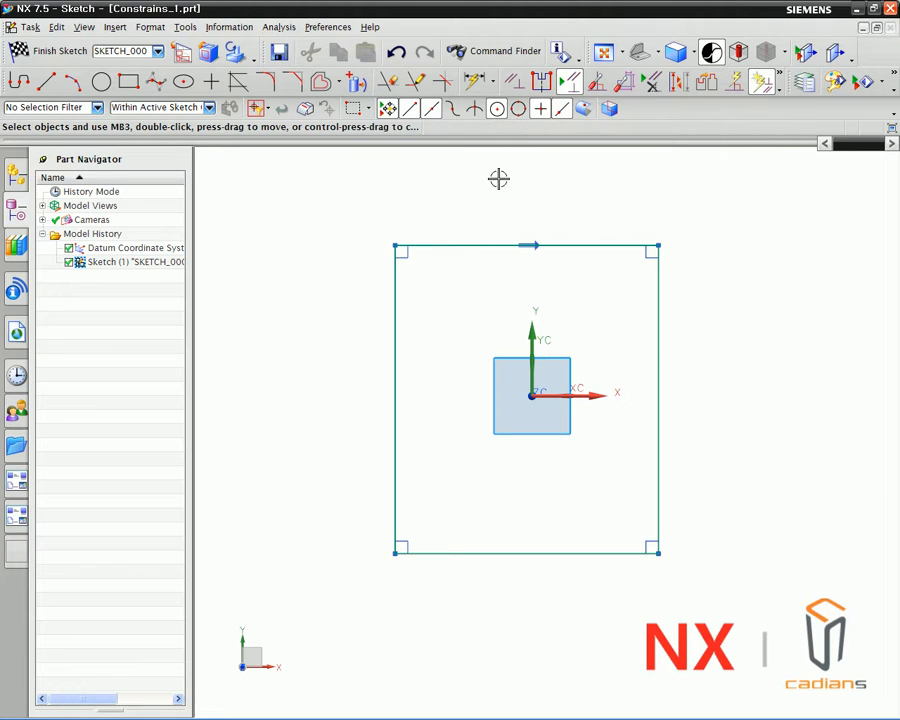
pyautogui.moveTo(497, 176)
pyautogui.keyDown('shift'); pyautogui.mouseDown(button='middle')
pyautogui.moveTo(496, 207)
pyautogui.moveTo(488, 207)
pyautogui.mouseUp(button='middle'); pyautogui.keyUp('shift')
pyautogui.click(578, 88)
pyautogui.click(577, 87)
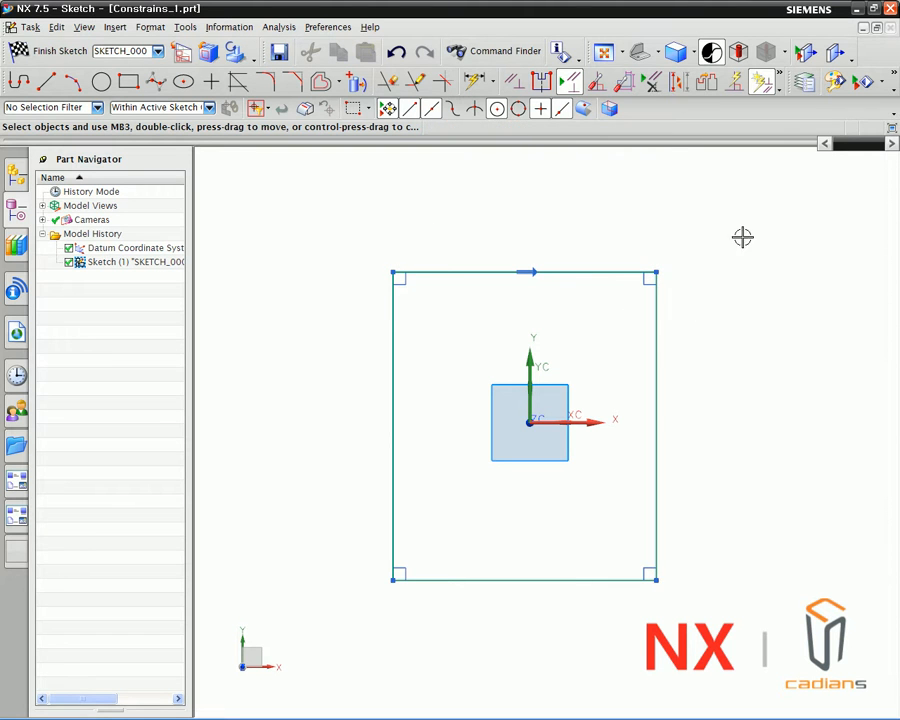
pyautogui.click(480, 80)
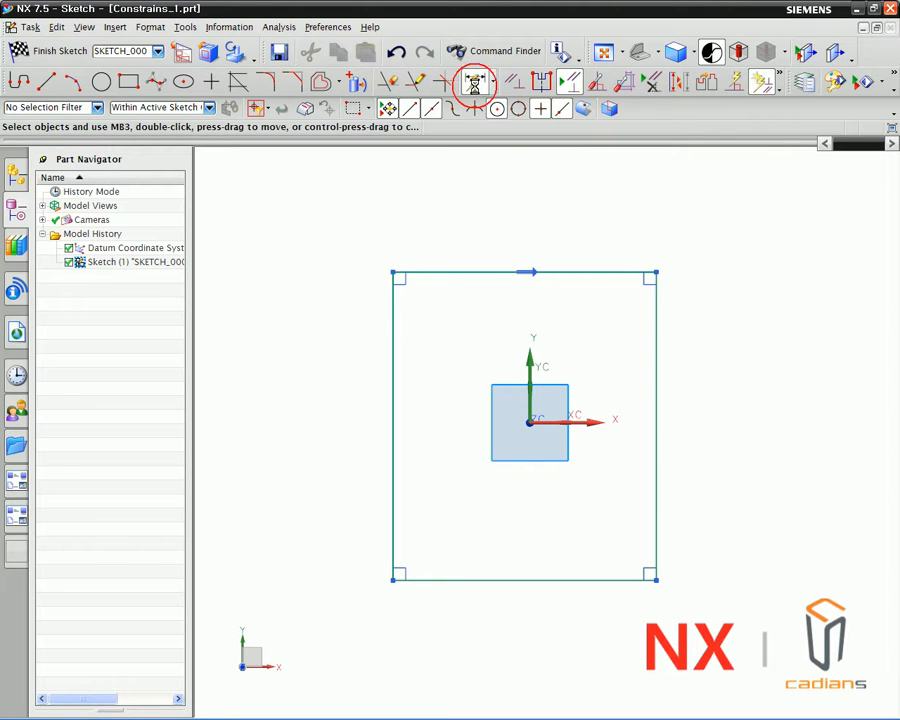
pyautogui.click(475, 87)
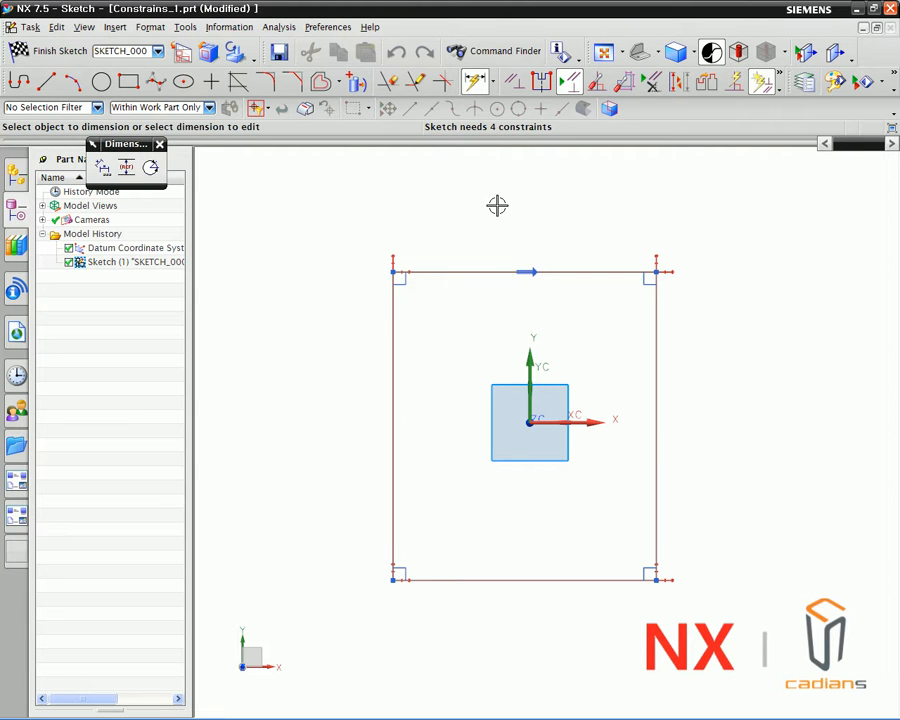
pyautogui.press('Escape')
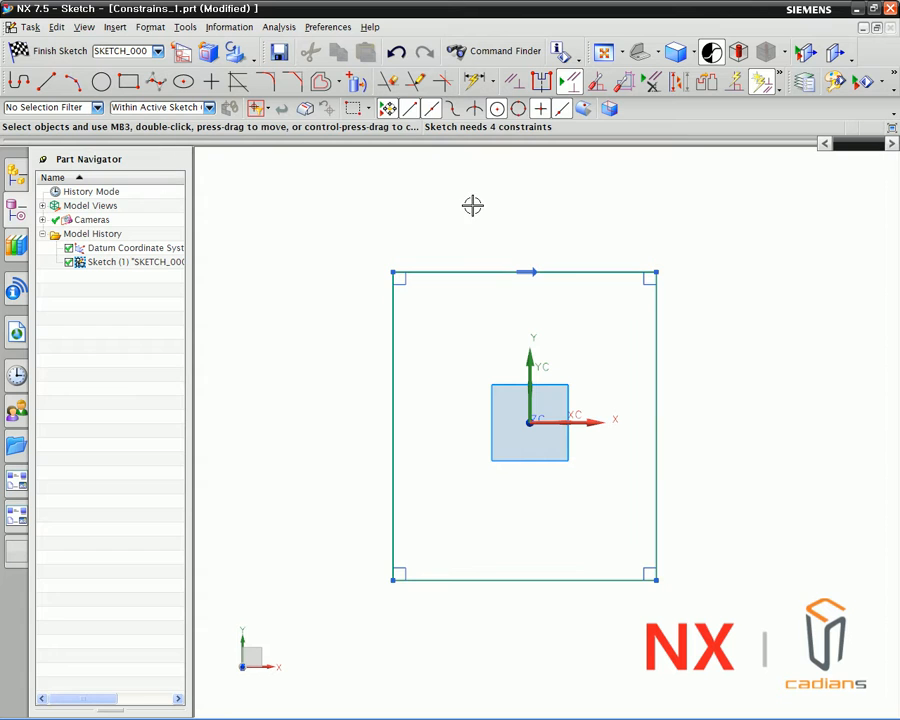
# Reshape the rectangle by pulling its upper edge outward to a height of about 102 mm and shifting it sideways.
pyautogui.moveTo(446, 268)
pyautogui.mouseDown()
pyautogui.moveTo(455, 224)
pyautogui.moveTo(524, 223)
pyautogui.moveTo(508, 223)
pyautogui.mouseUp()
pyautogui.moveTo(426, 222); pyautogui.dragTo(416, 221)
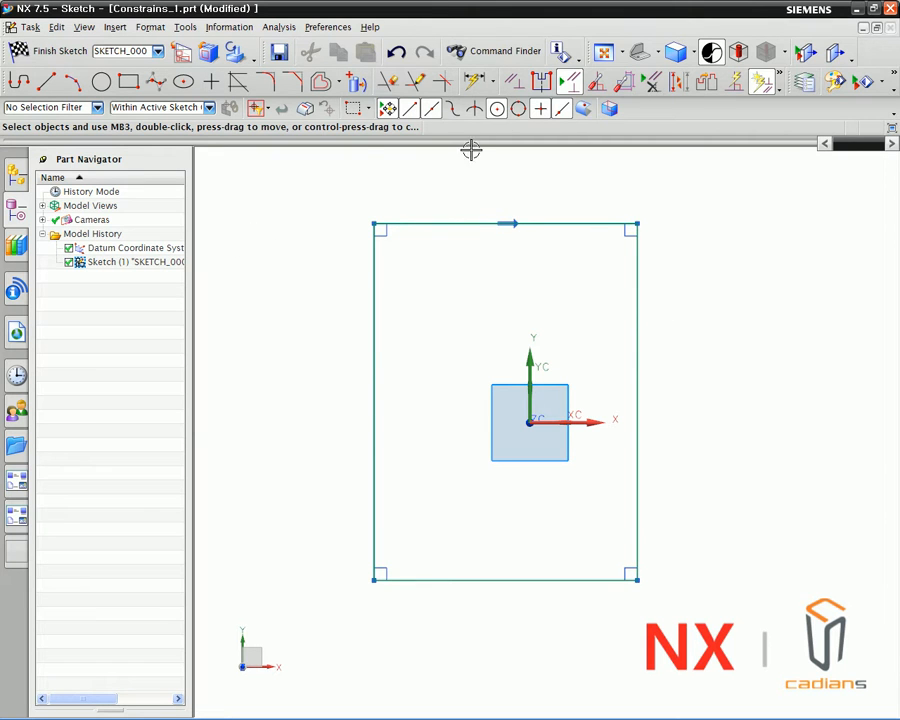
# Add inferred dimensions for the rectangle's width above its upper edge and its height beside its left edge.
pyautogui.click(476, 82)
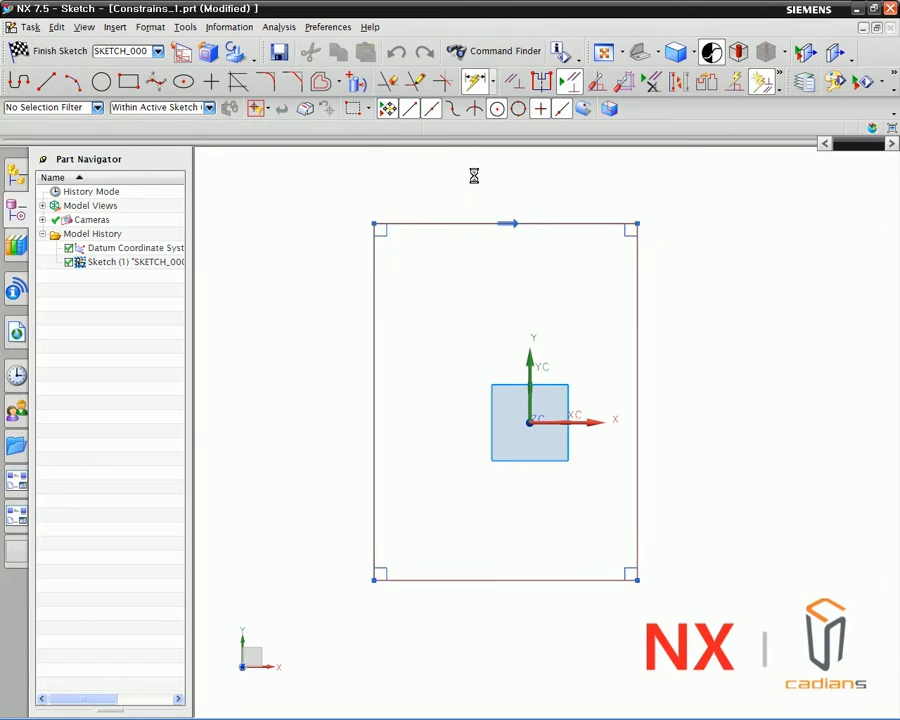
pyautogui.click(471, 221)
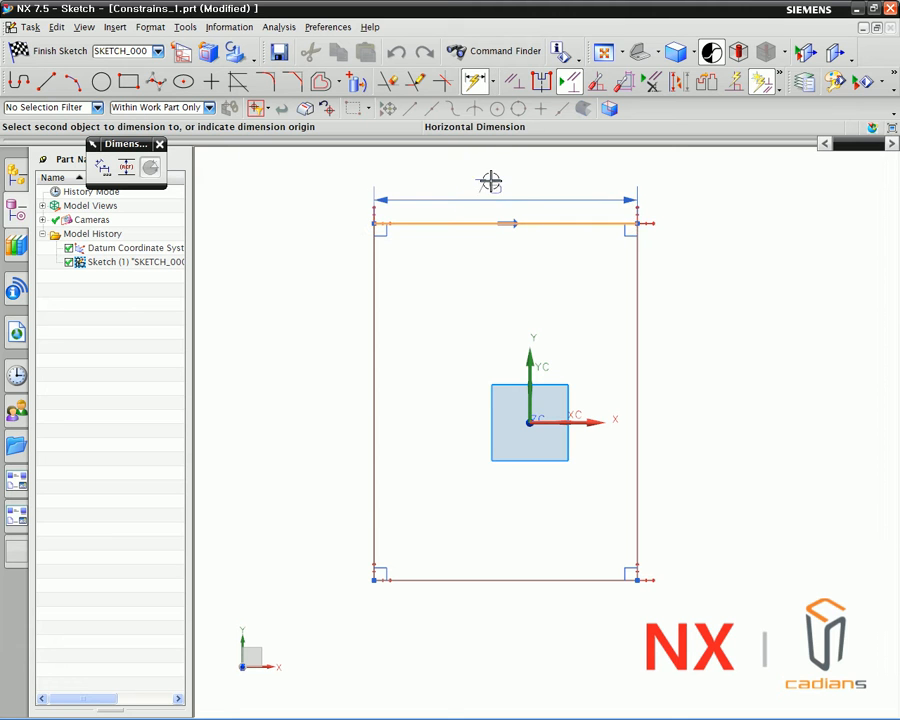
pyautogui.click(488, 178)
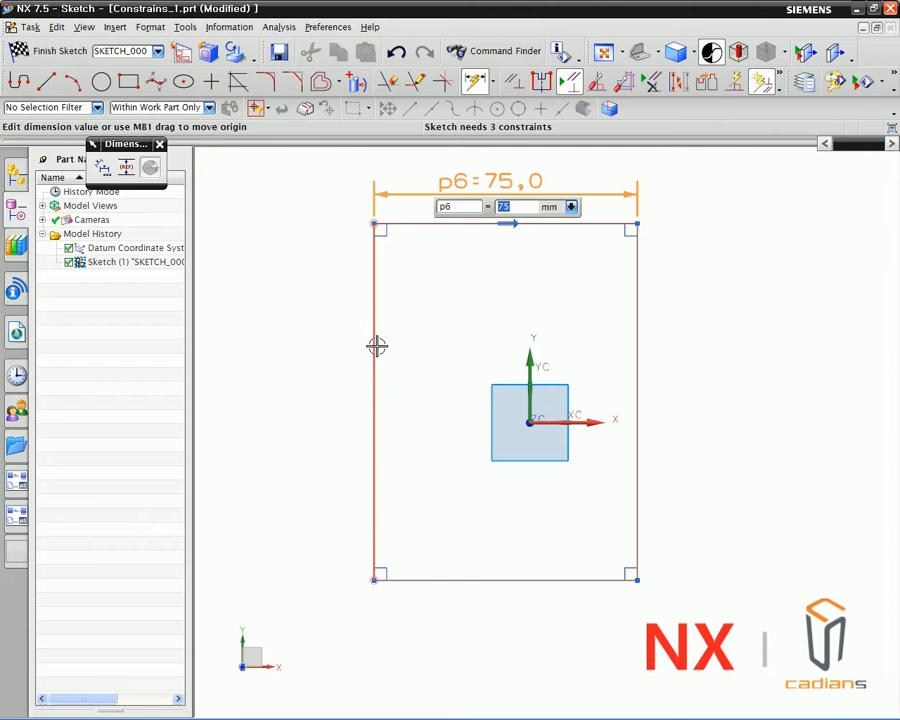
pyautogui.click(372, 343)
pyautogui.click(333, 343)
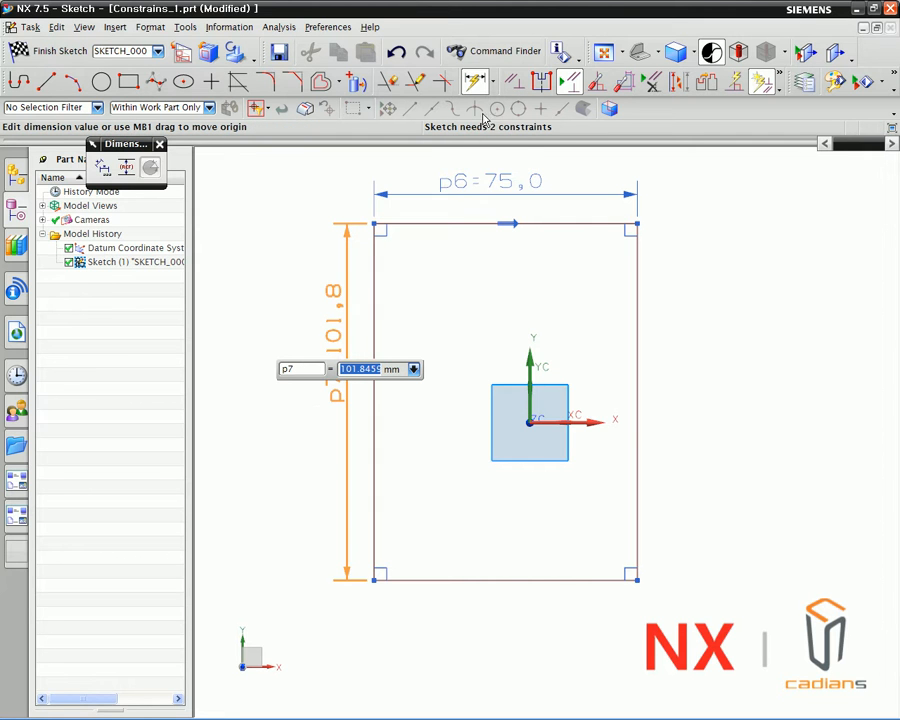
# Dimension the distances from the rectangle's left edge to the Y axis and from its lower edge to the X axis.
pyautogui.click(376, 263)
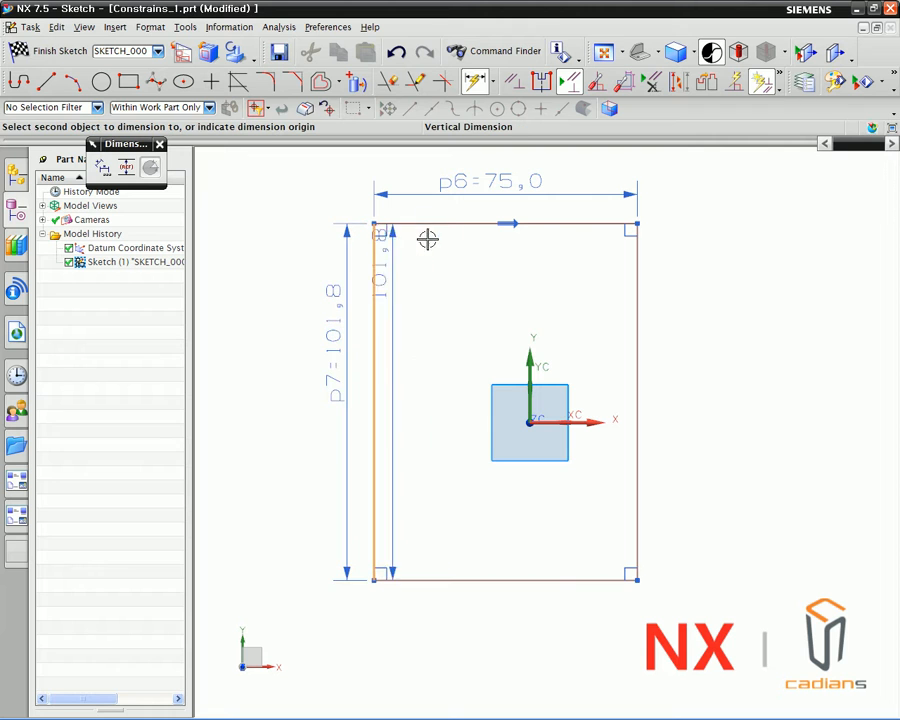
pyautogui.click(529, 358)
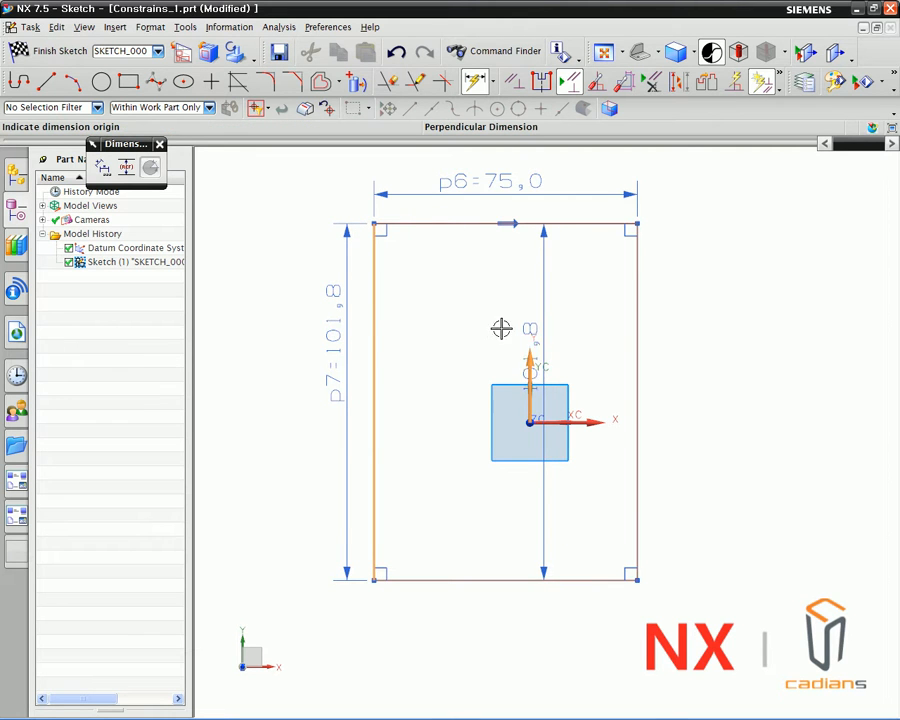
pyautogui.click(470, 285)
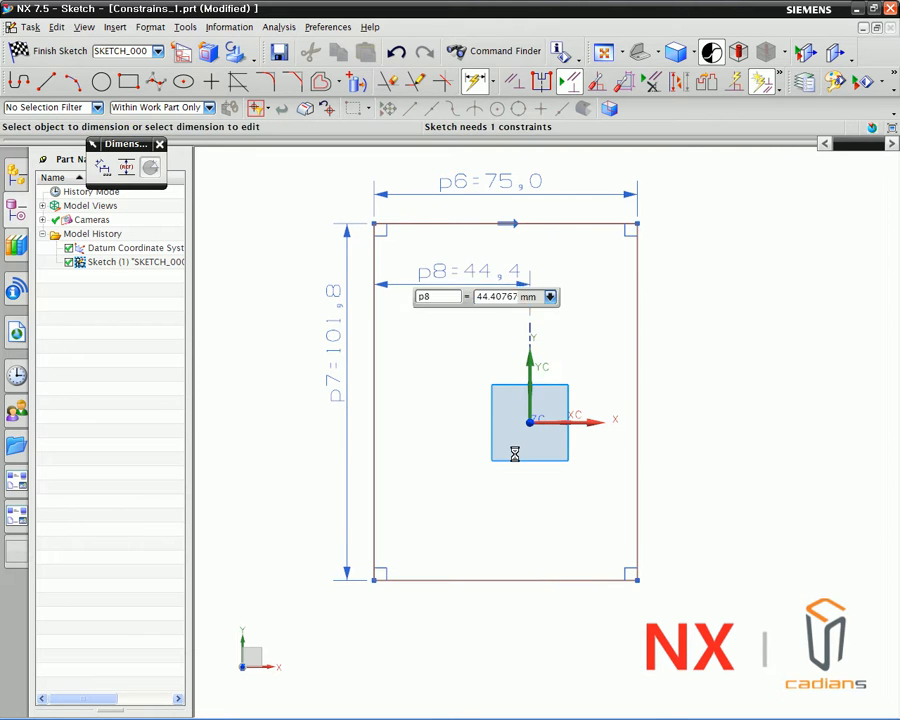
pyautogui.click(590, 423)
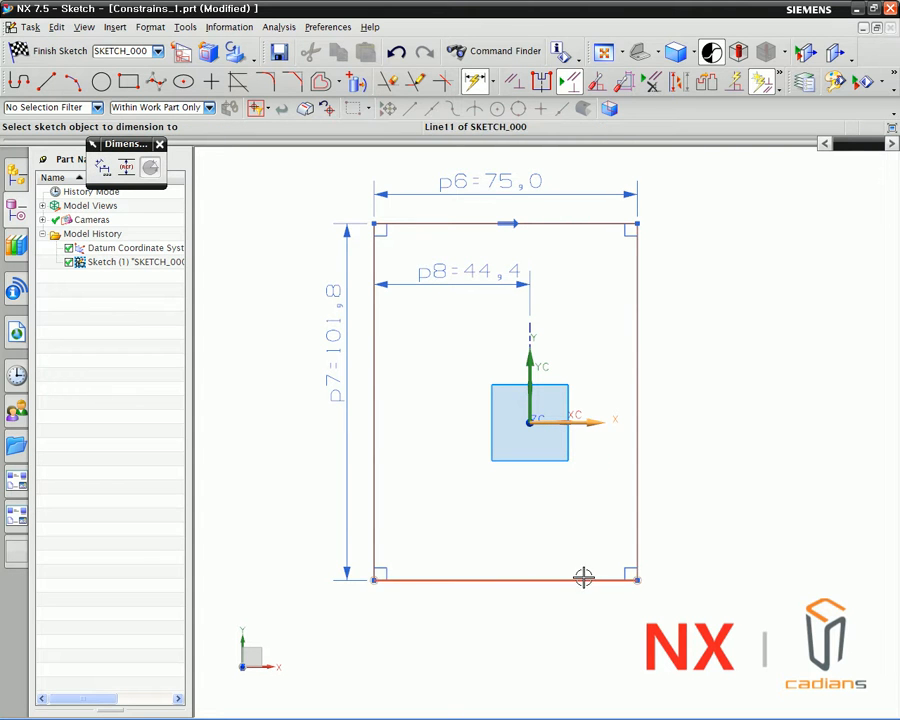
pyautogui.click(585, 578)
pyautogui.click(399, 474)
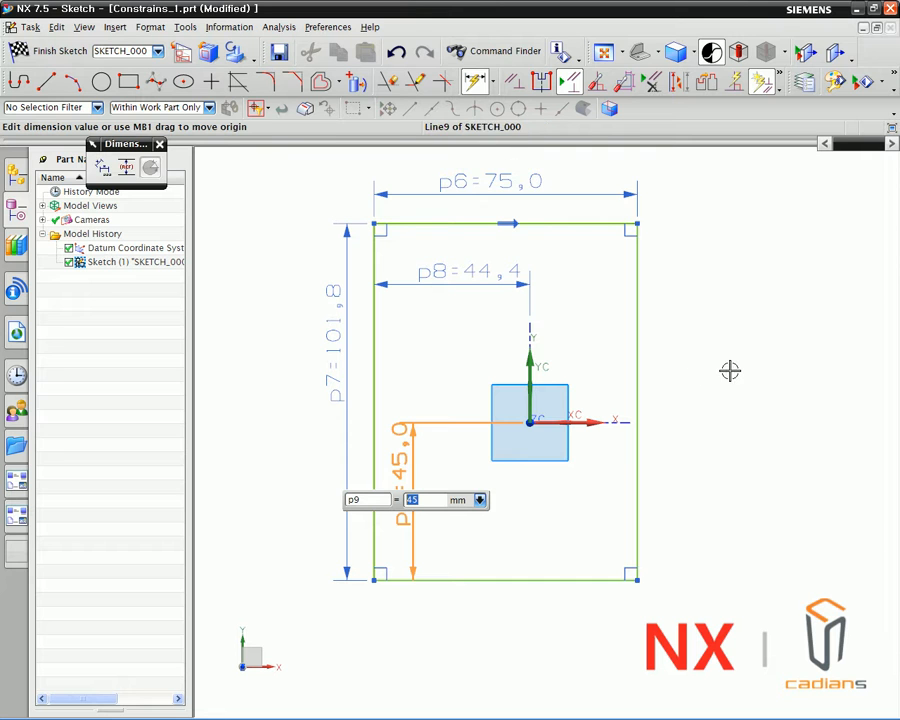
pyautogui.press('Escape')
# Set the rectangle's width and height dimensions to 100 mm each.
pyautogui.click(480, 187)
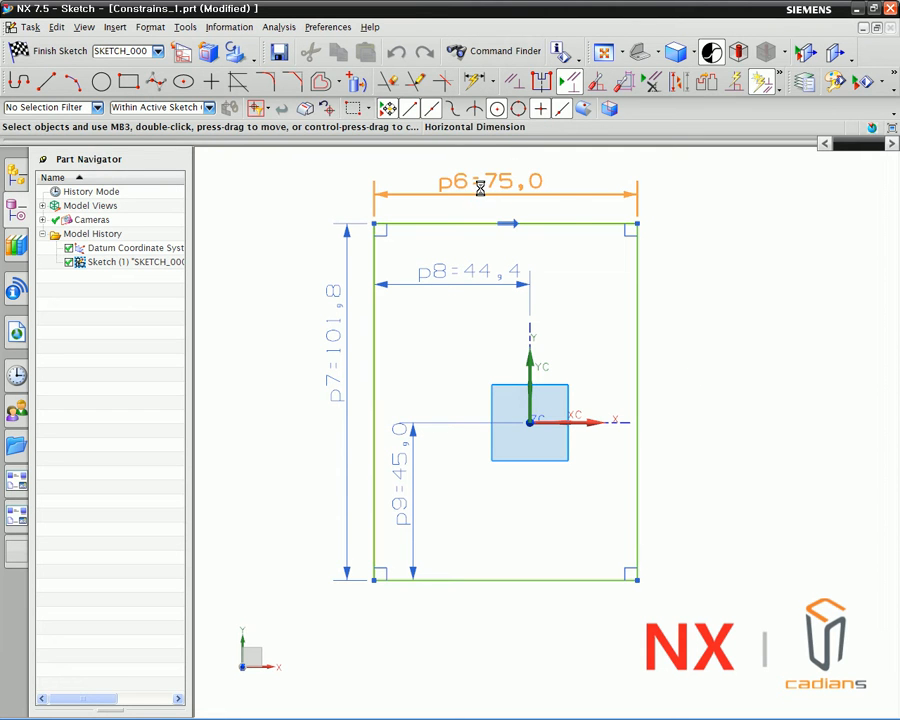
pyautogui.doubleClick(480, 187)
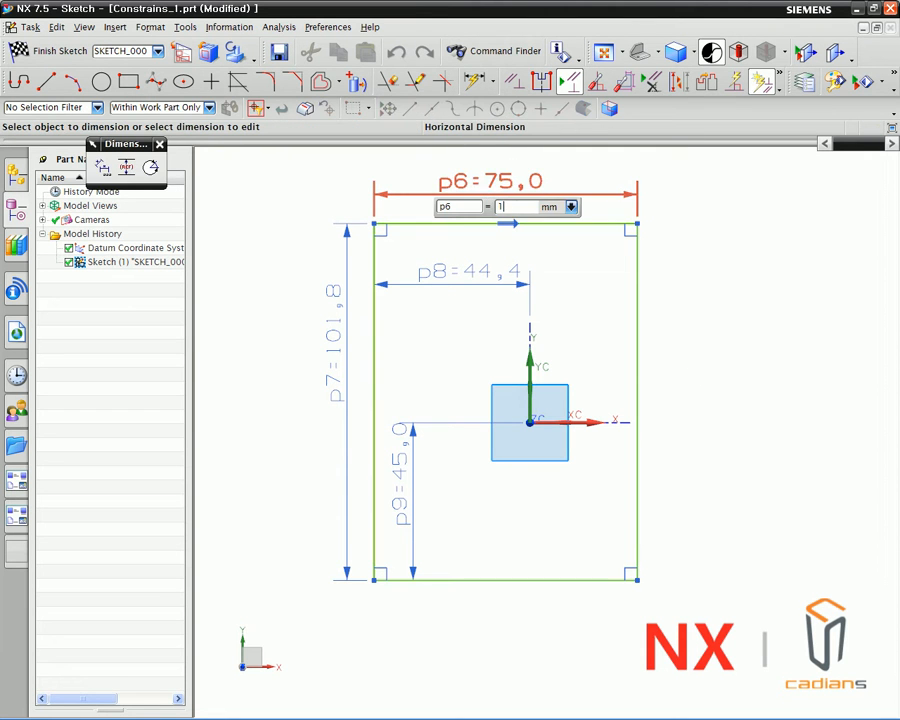
pyautogui.press('Return')
pyautogui.press('Escape')
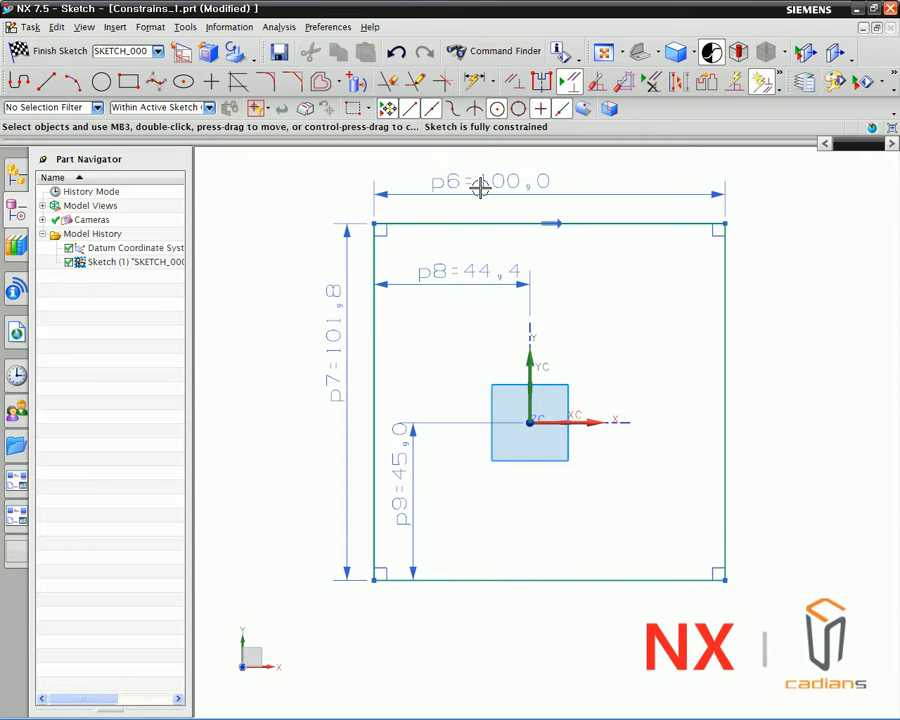
pyautogui.doubleClick(341, 340)
pyautogui.write('100')
pyautogui.press('Return')
pyautogui.press('Escape')
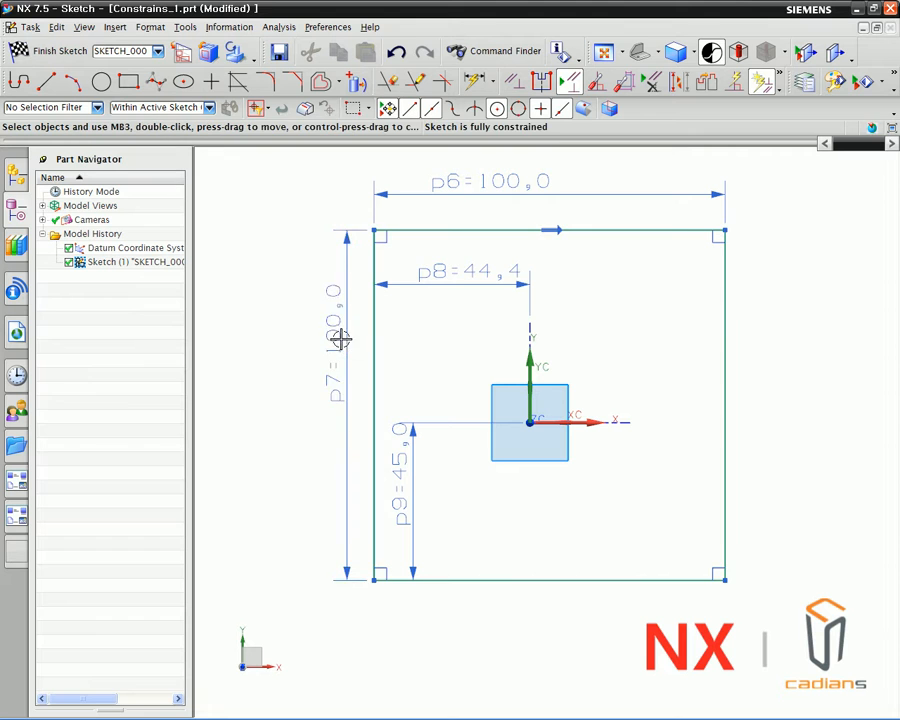
# Set the distance from the rectangle's left edge to the Y axis to 0 mm.
pyautogui.doubleClick(457, 280)
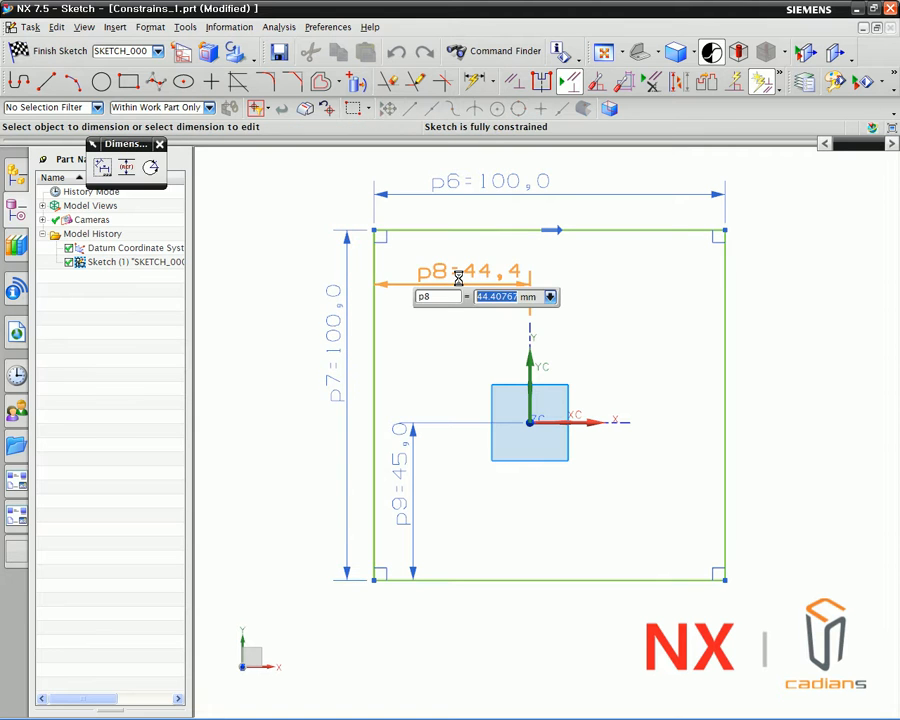
pyautogui.write('0')
pyautogui.press('Return')
pyautogui.press('Escape')
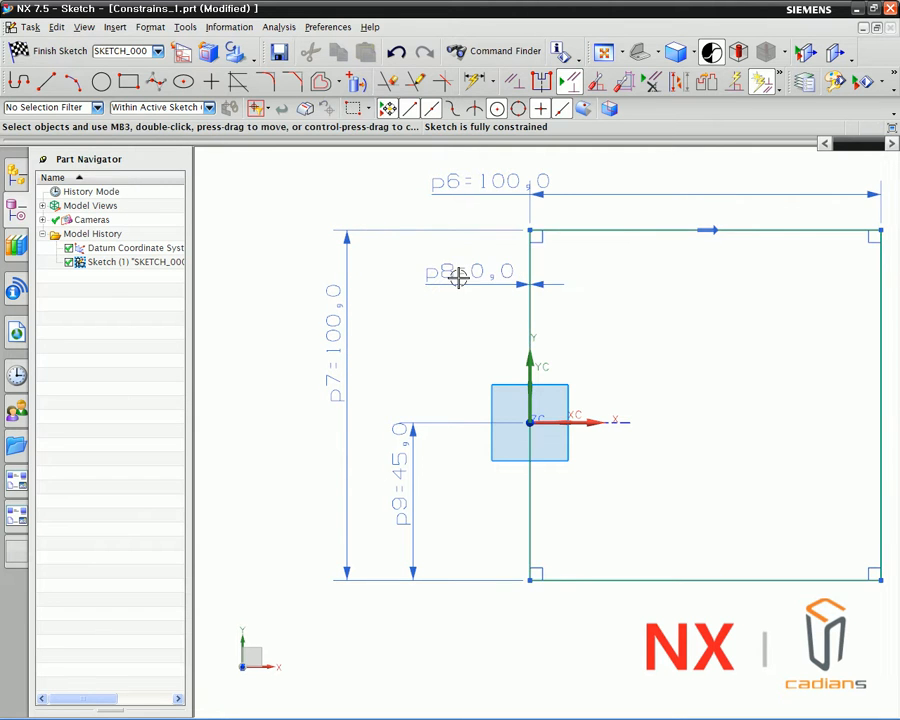
# Set both the left edge's distance to the Y axis and the lower edge's distance to the X axis to 50 mm.
pyautogui.doubleClick(465, 275)
pyautogui.write('50')
pyautogui.press('Return')
pyautogui.press('Escape')
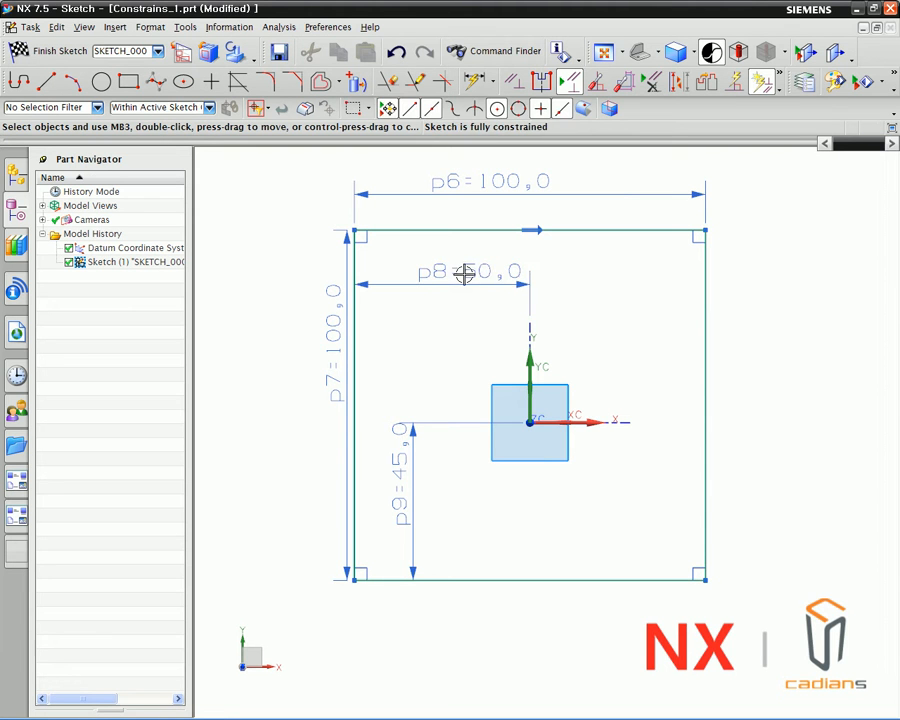
pyautogui.doubleClick(400, 470)
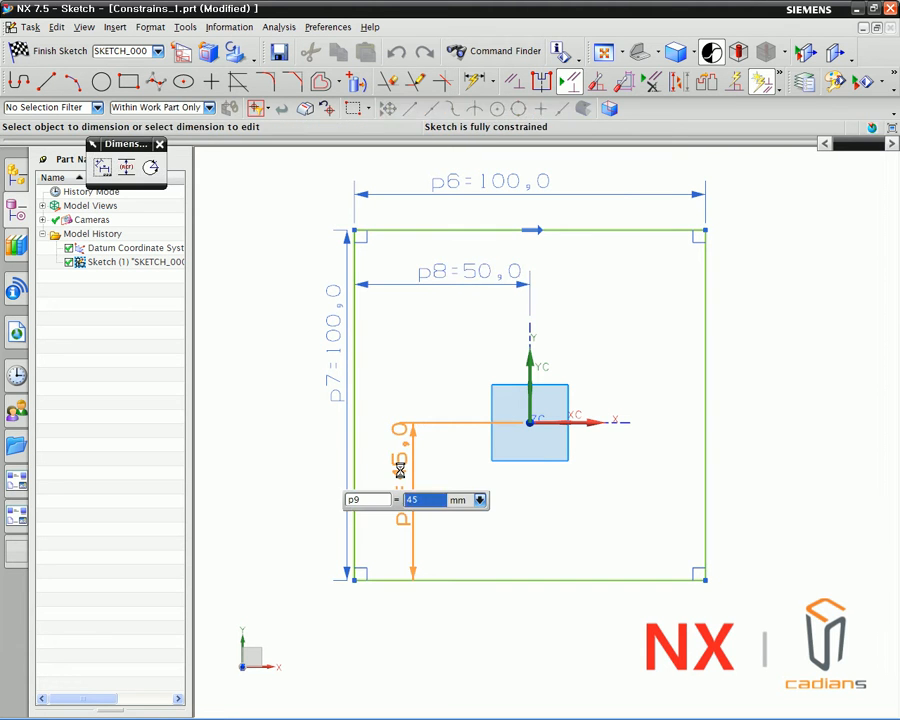
pyautogui.write('50')
pyautogui.press('Return')
pyautogui.press('Escape')
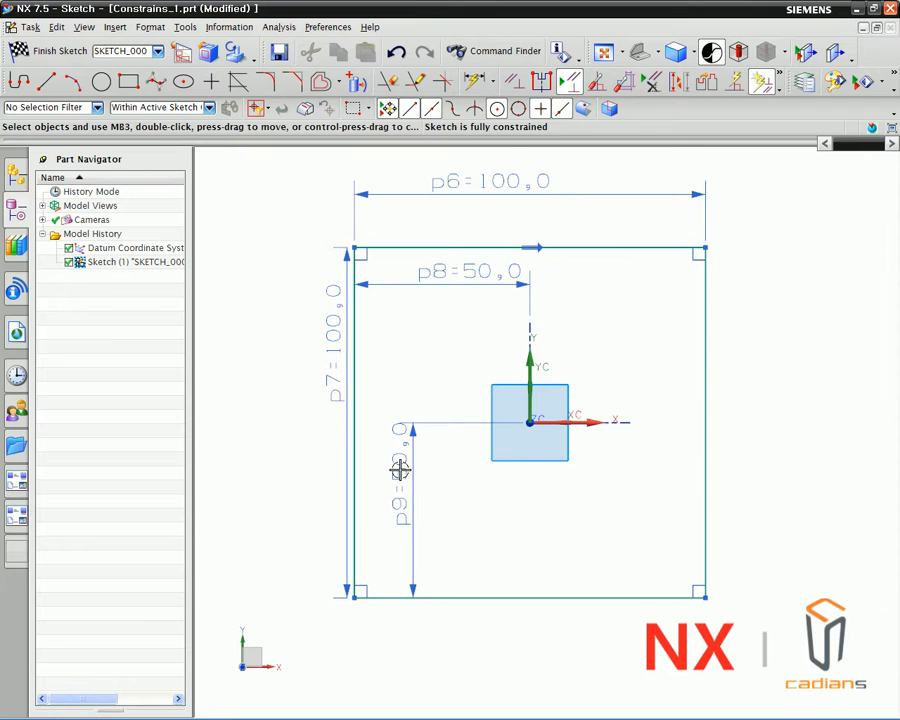
# Reposition the height dimension and both axis-offset dimensions outside the rectangle so they do not clutter the sketch.
pyautogui.moveTo(334, 380); pyautogui.dragTo(287, 380)
pyautogui.moveTo(400, 454); pyautogui.dragTo(327, 453)
pyautogui.moveTo(448, 279); pyautogui.dragTo(459, 218)
# Set the rectangle's width dimension p6 to 150 mm.
pyautogui.doubleClick(482, 176)
pyautogui.write('150')
pyautogui.press('Return')
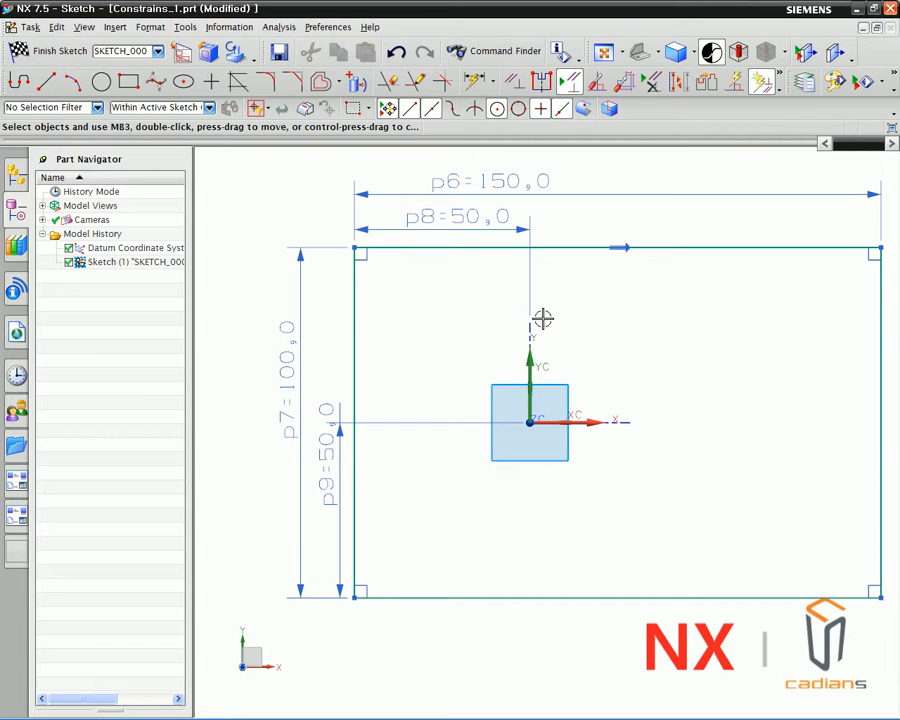
pyautogui.click(489, 176)
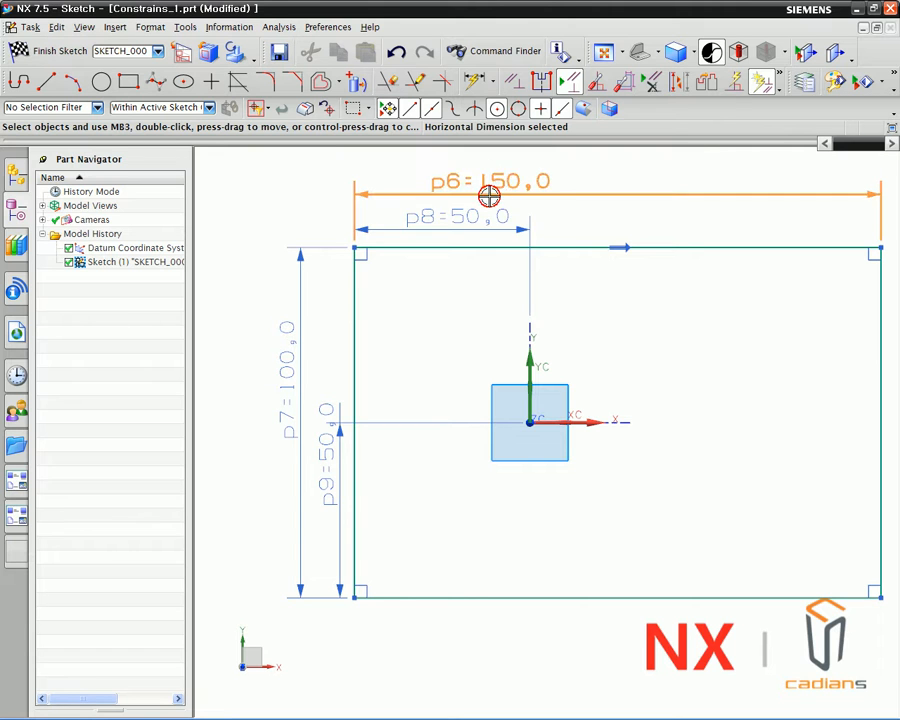
pyautogui.click(484, 208)
pyautogui.press('Escape')
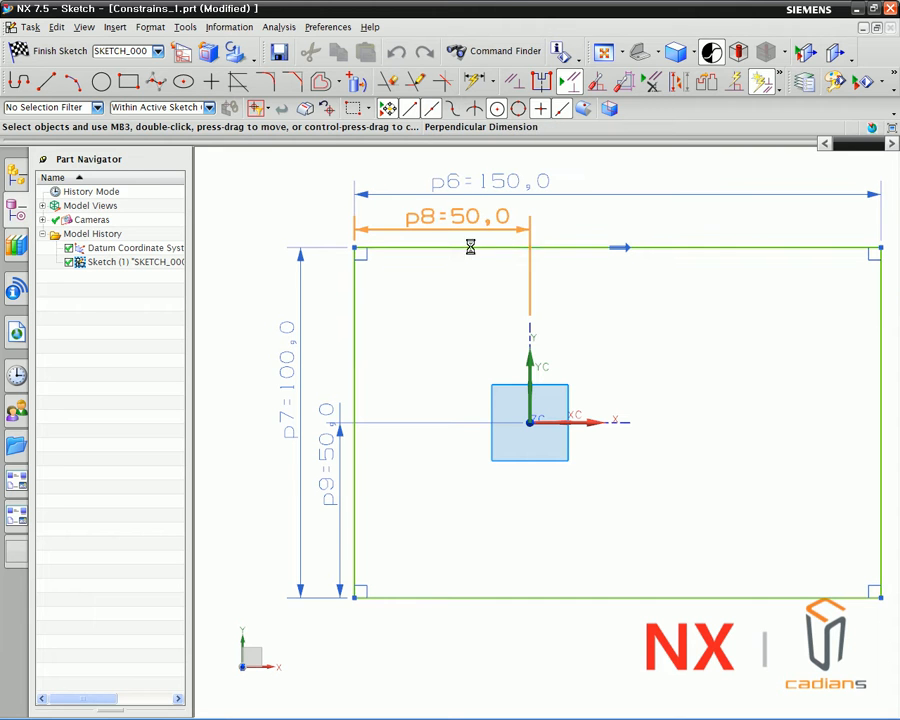
# Set the left edge's offset dimension p8 to the expression p6/2 so it stays half the width.
pyautogui.doubleClick(458, 213)
pyautogui.write('p')
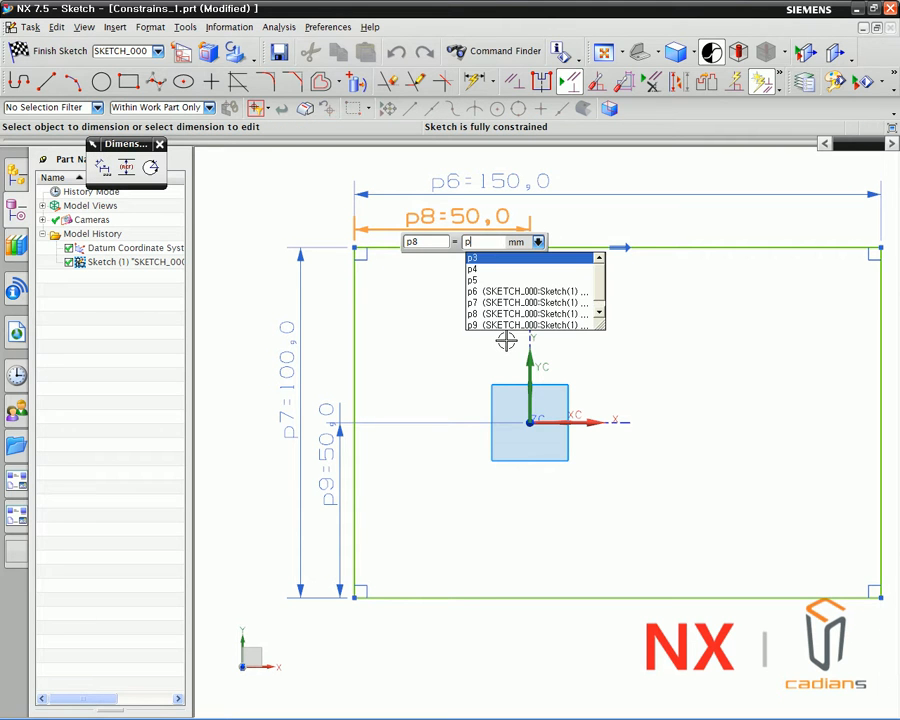
pyautogui.write('6')
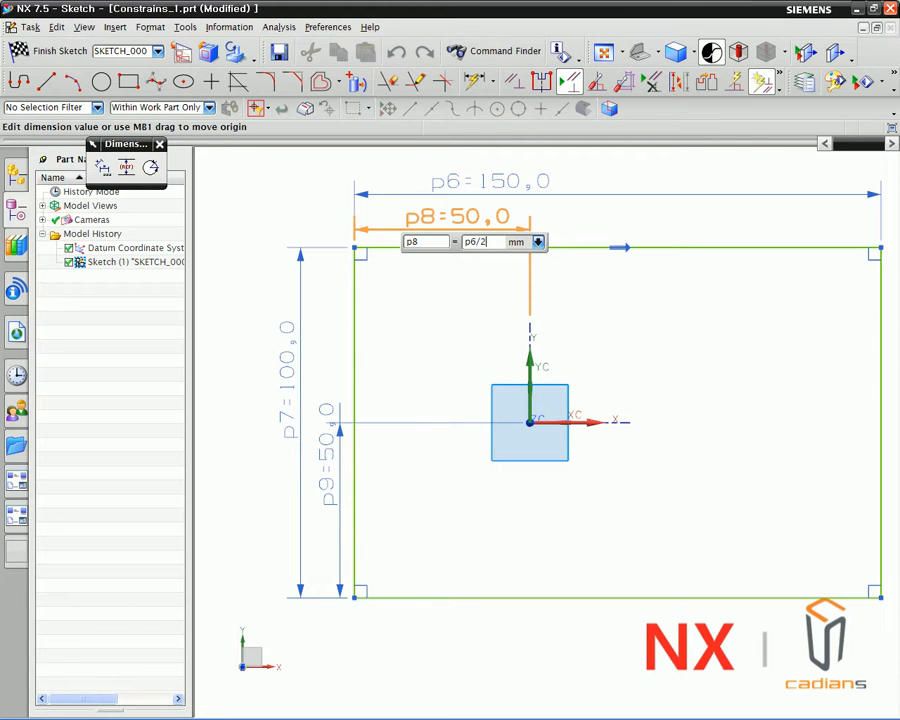
pyautogui.write('/2')
pyautogui.press('Return')
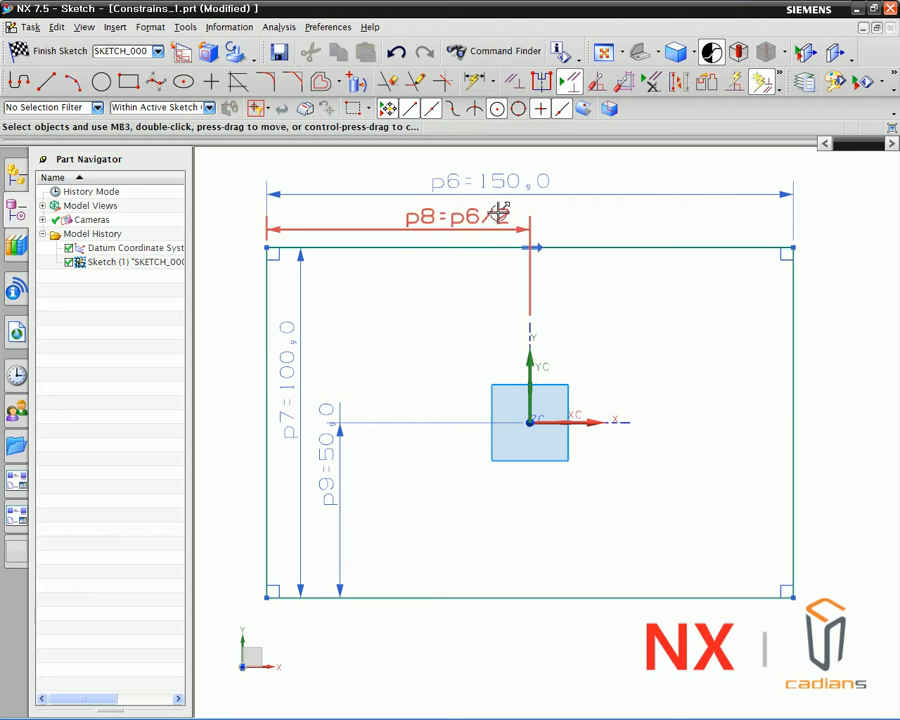
# Set the rectangle's width dimension p6 to 100 mm.
pyautogui.doubleClick(497, 181)
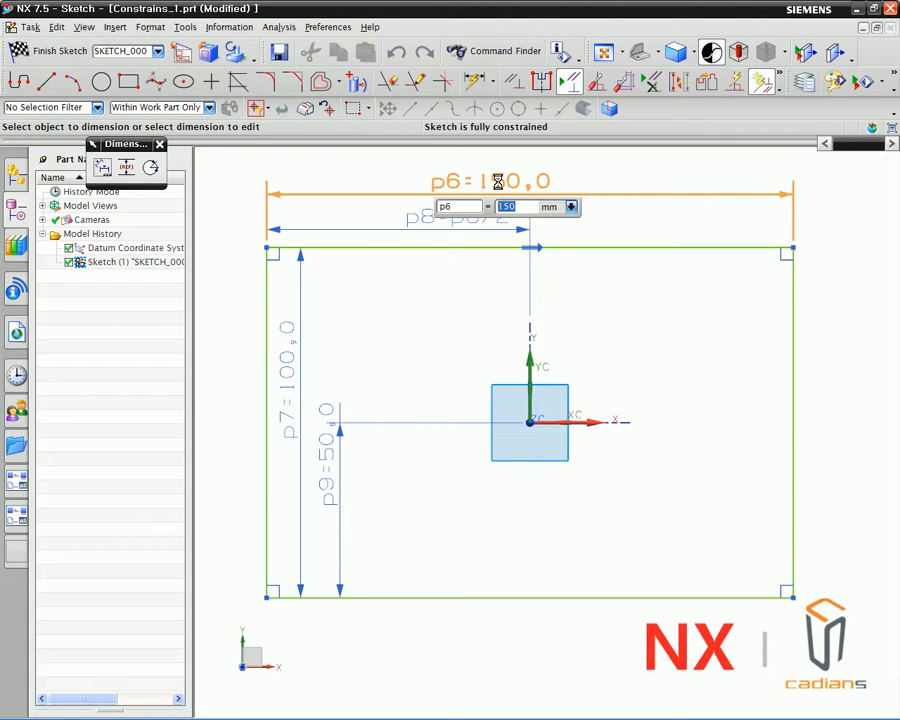
pyautogui.write('1')
pyautogui.press('Return')
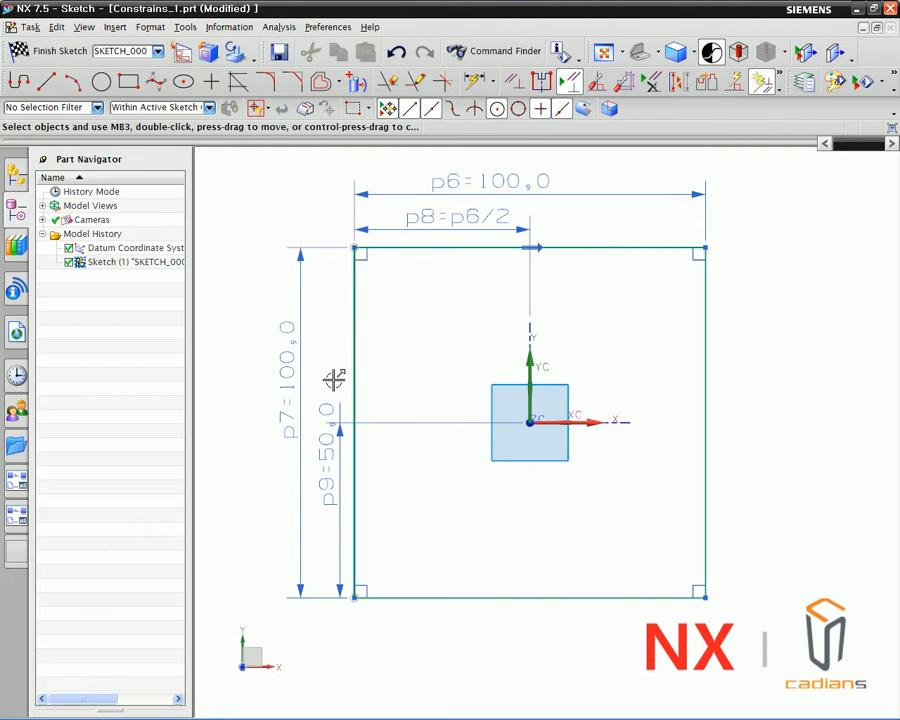
# Set the rectangle's height dimension p7 to the expression p6 so the height always equals the width.
pyautogui.doubleClick(289, 355)
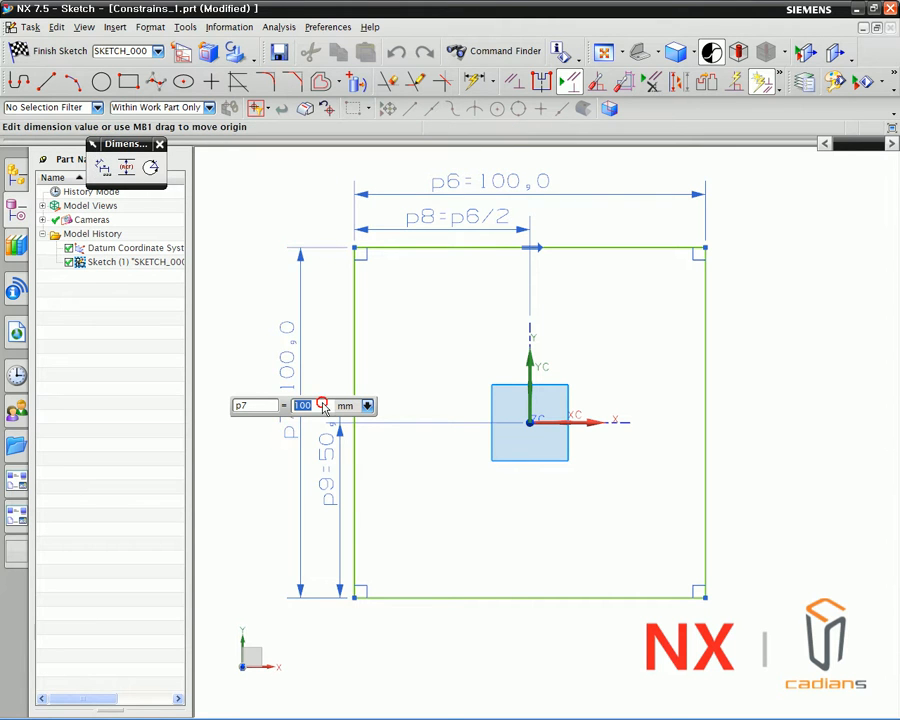
pyautogui.write('p')
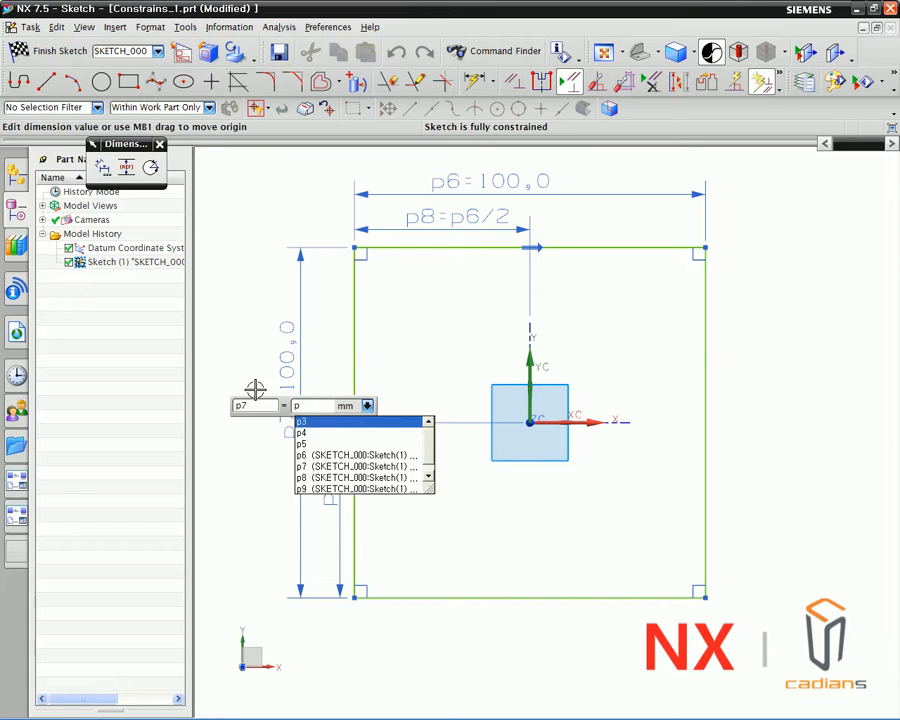
pyautogui.write('6')
pyautogui.press('Return')
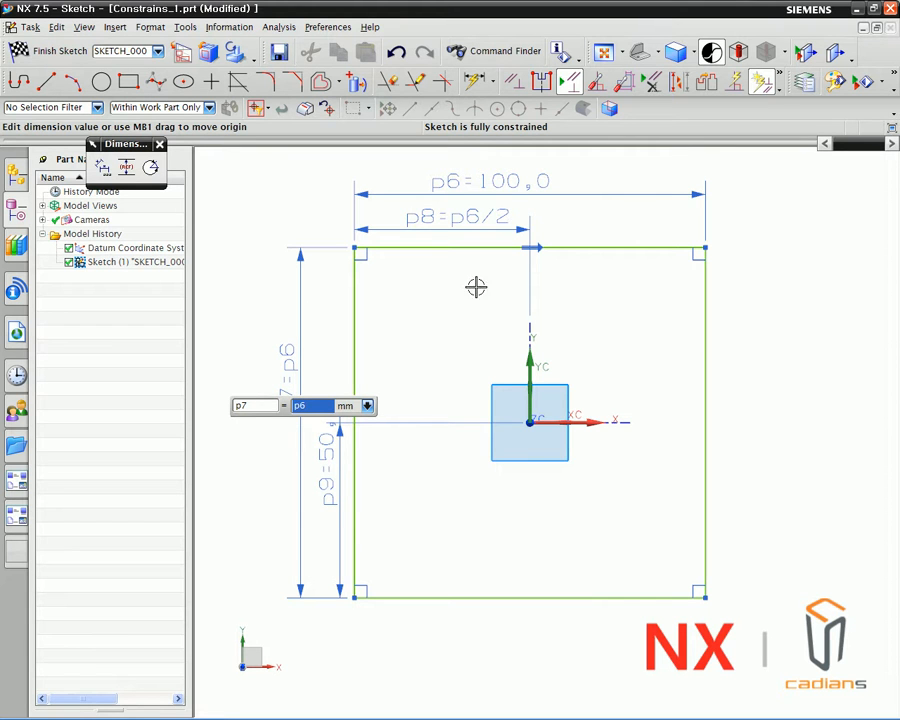
# Set the rectangle's width dimension p6 to 150 mm to test the linked height.
pyautogui.click(510, 176)
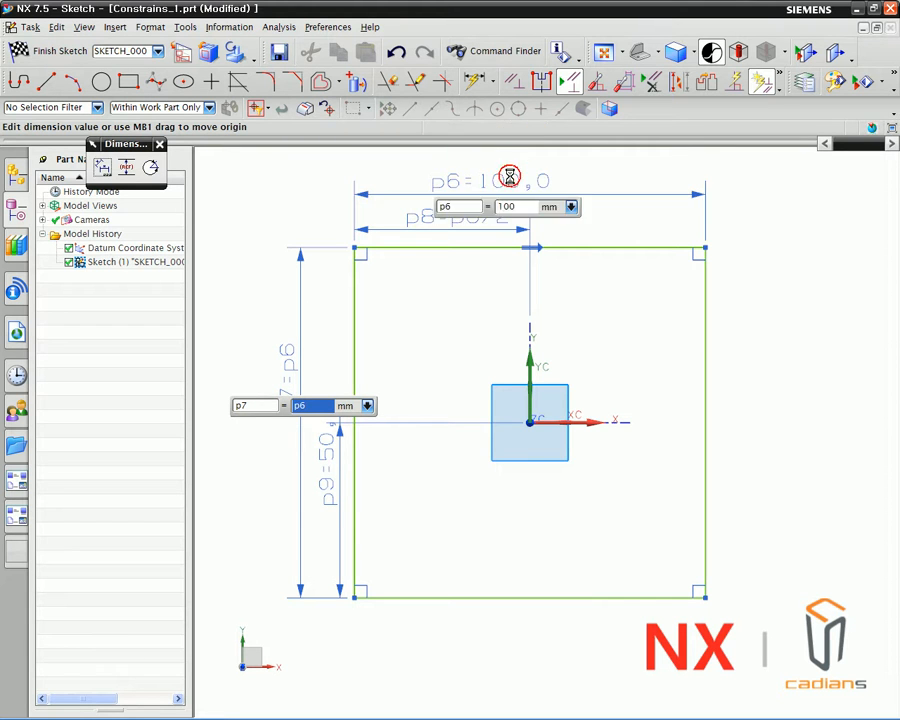
pyautogui.write('15')
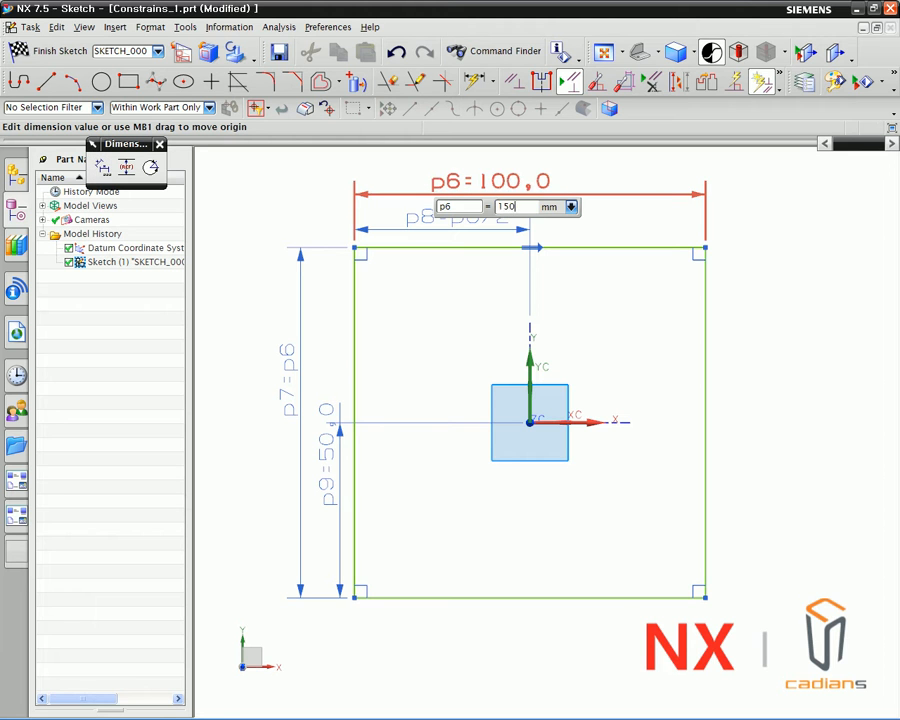
pyautogui.write('0')
pyautogui.press('Return')
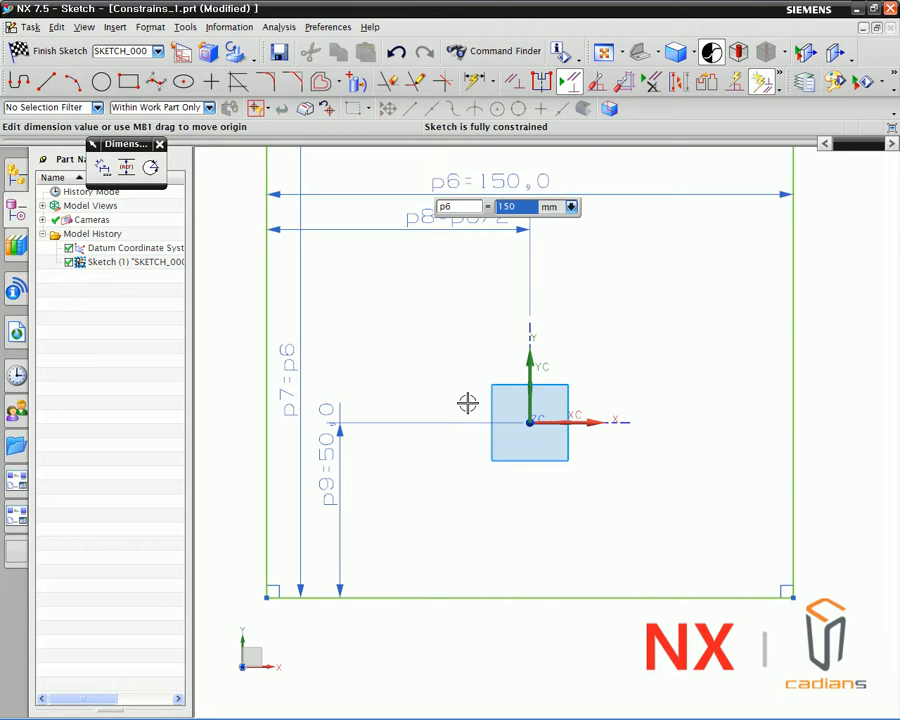
# Set the vertical offset dimension p9 to the expression p8 so both axis offsets match.
pyautogui.scroll(-4, 466, 405)
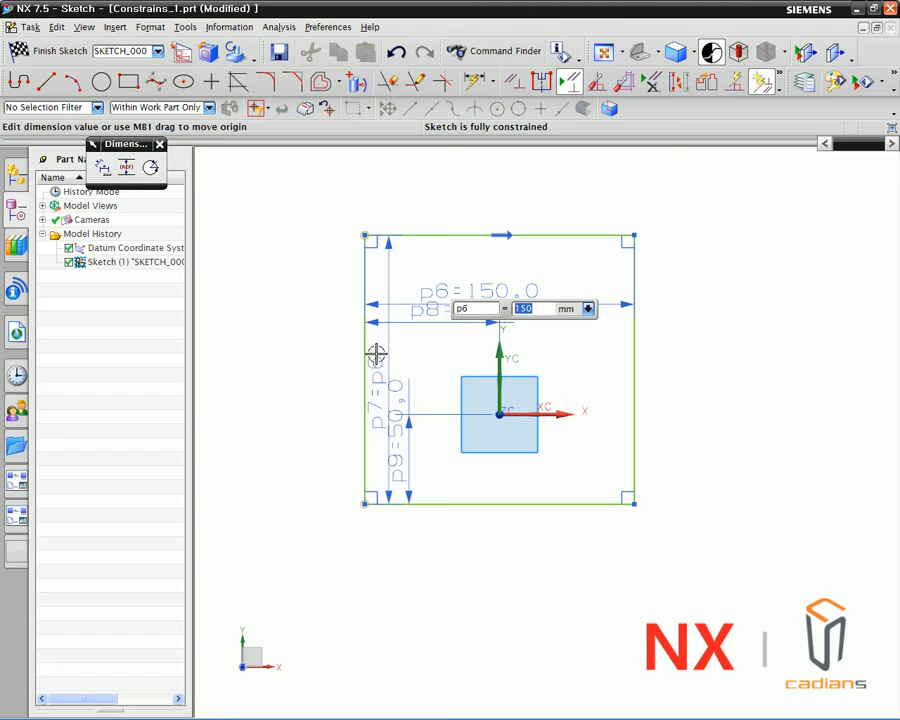
pyautogui.click(404, 420)
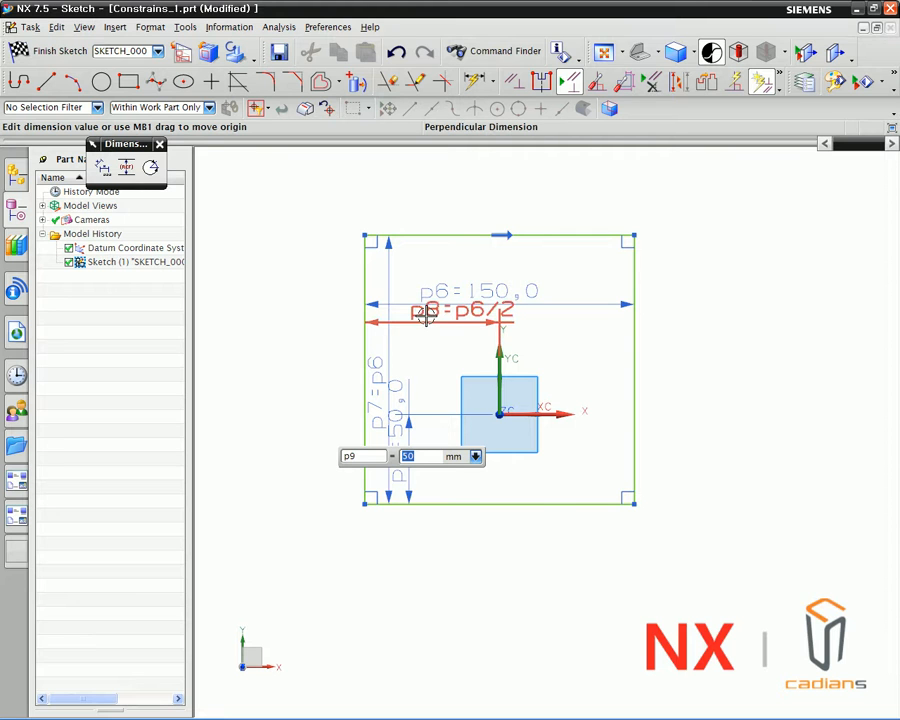
pyautogui.write('p8')
pyautogui.press('Return')
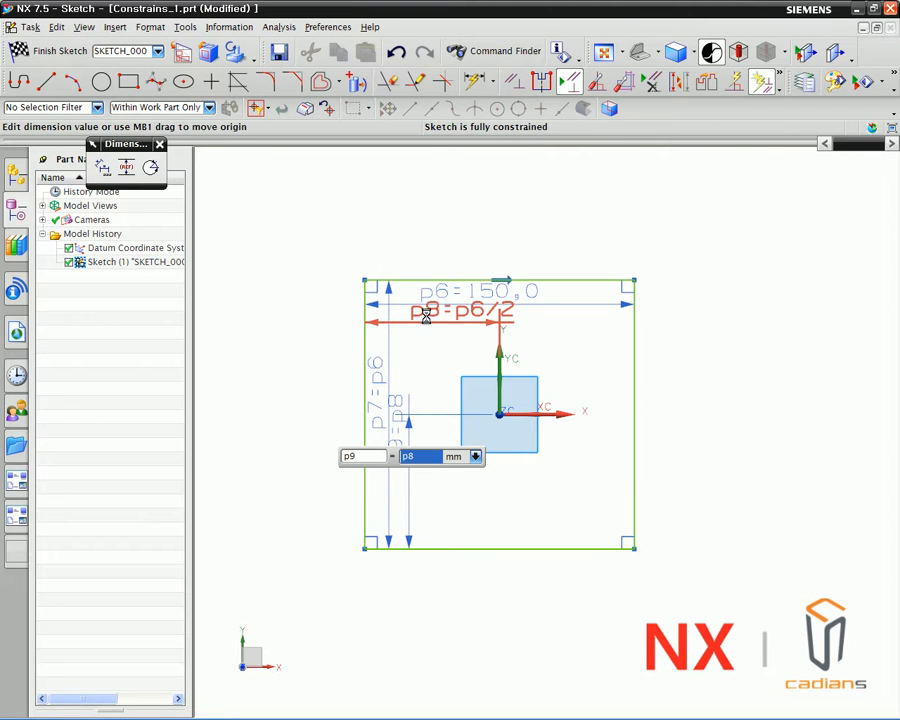
pyautogui.press('Escape')
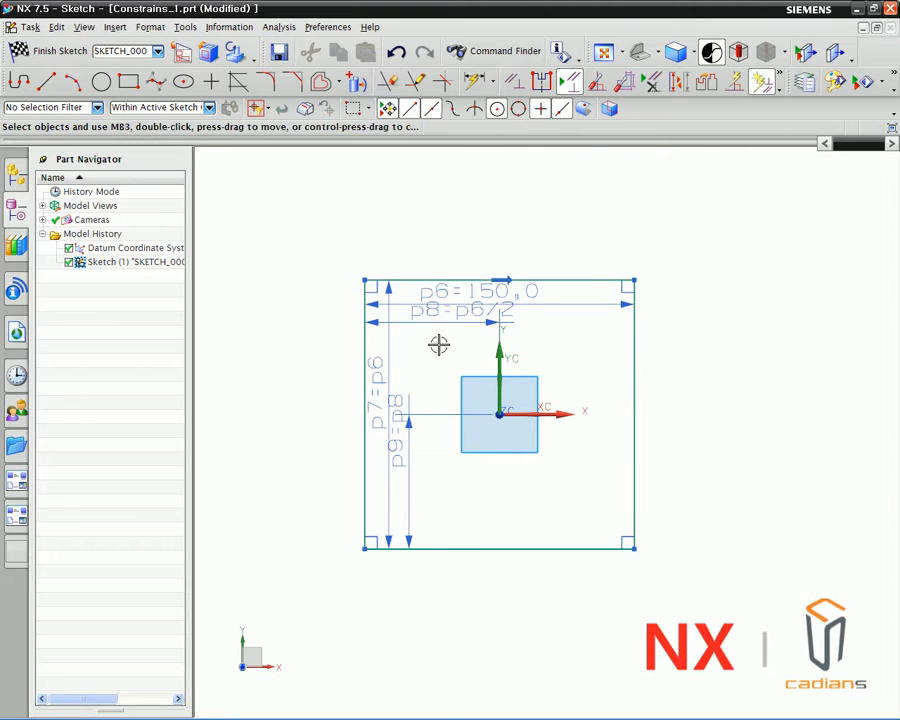
# Reposition the width, height and both offset dimensions outside the enlarged rectangle, above its top edge and beside its left edge.
pyautogui.scroll(3, 437, 358)
pyautogui.moveTo(452, 271); pyautogui.dragTo(474, 193)
pyautogui.moveTo(432, 297); pyautogui.dragTo(446, 219)
pyautogui.moveTo(338, 432); pyautogui.dragTo(249, 430)
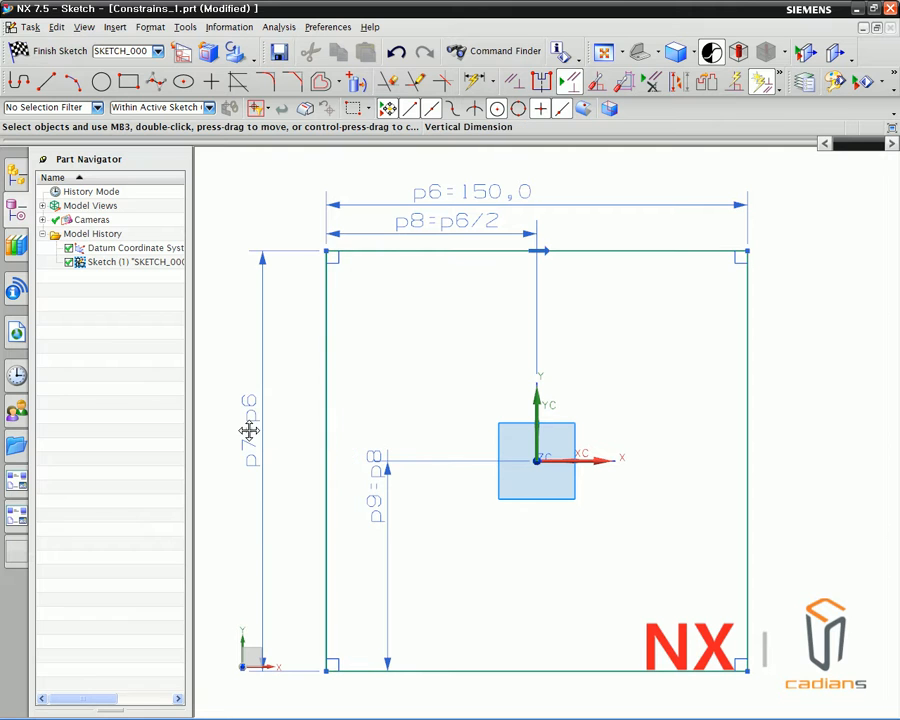
pyautogui.moveTo(390, 474); pyautogui.dragTo(298, 475)
# Set the rectangle's width dimension p6 to 100 mm and finish editing dimensions.
pyautogui.doubleClick(500, 189)
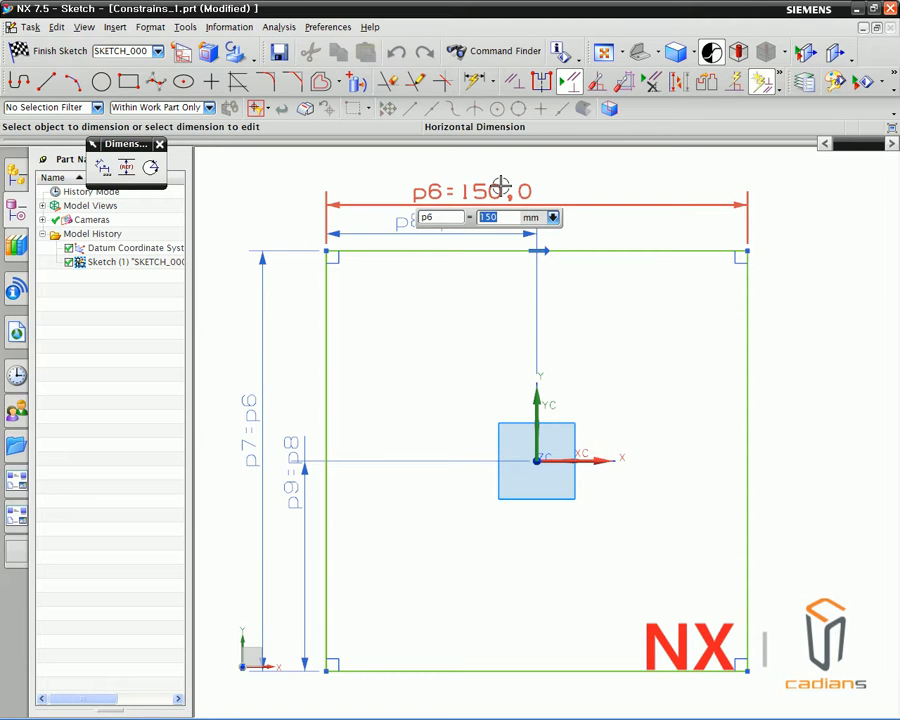
pyautogui.write('0')
pyautogui.press('Return')
pyautogui.press('Escape')
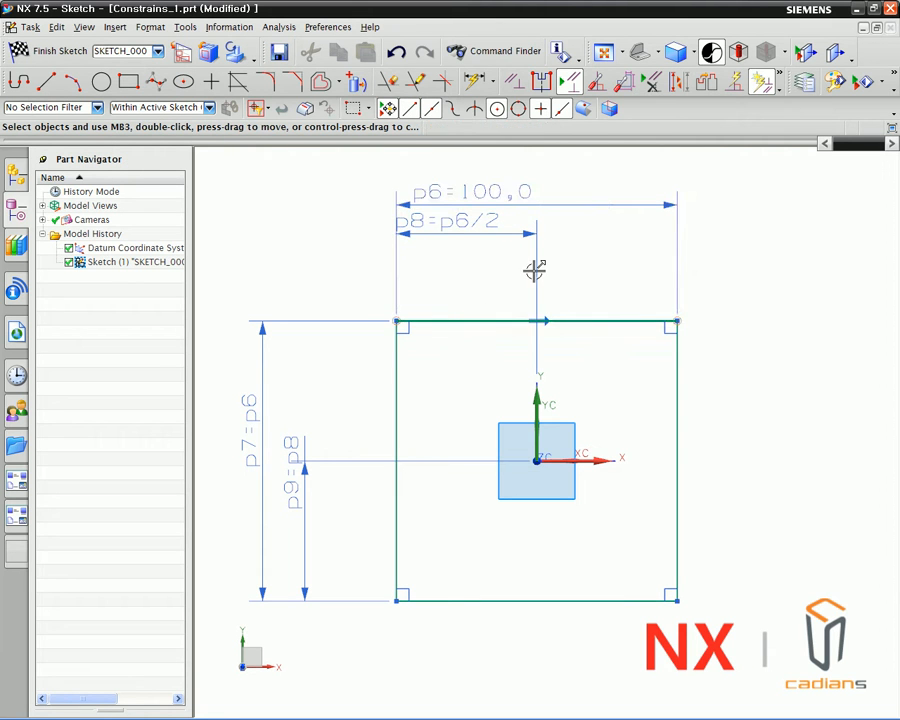
# Delete the offset dimensions p8 and p9 and the height dimension p7, keeping only the width dimension.
pyautogui.rightClick(448, 229)
pyautogui.click(421, 234)
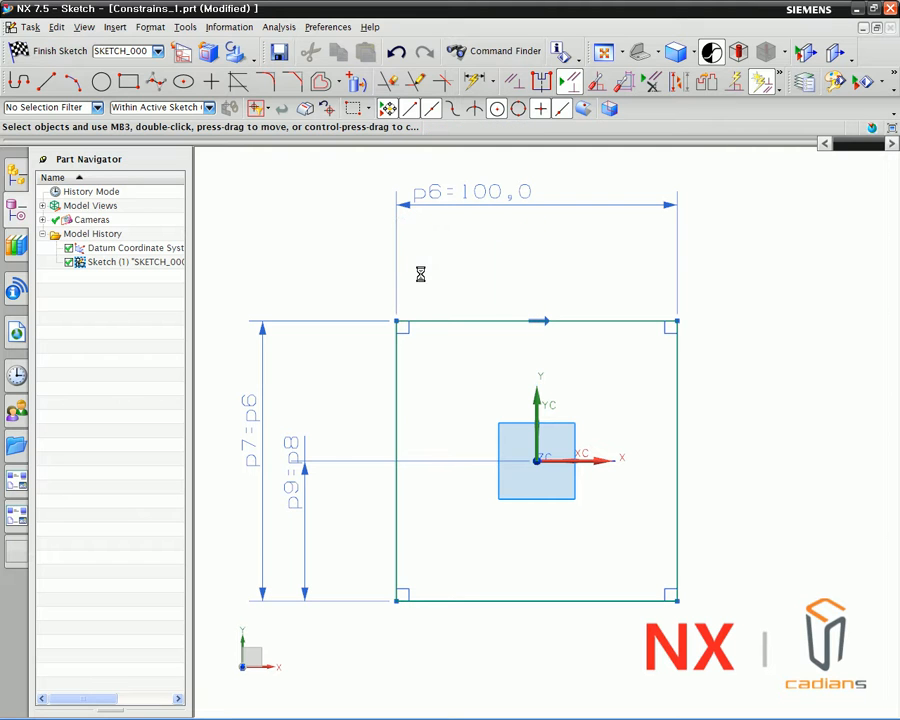
pyautogui.rightClick(291, 454)
pyautogui.click(263, 457)
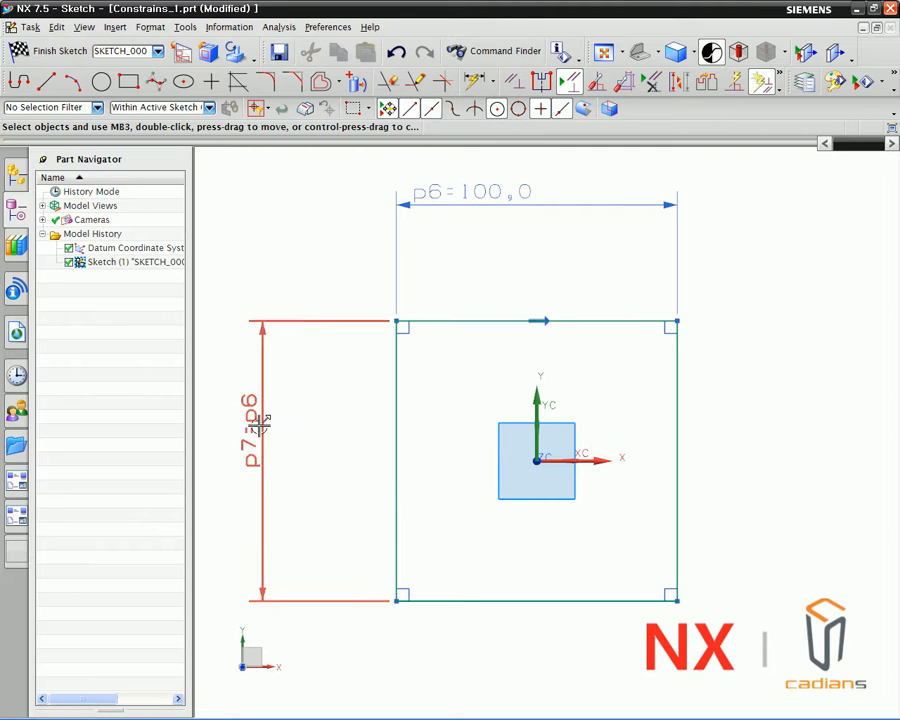
pyautogui.rightClick(260, 420)
pyautogui.click(231, 425)
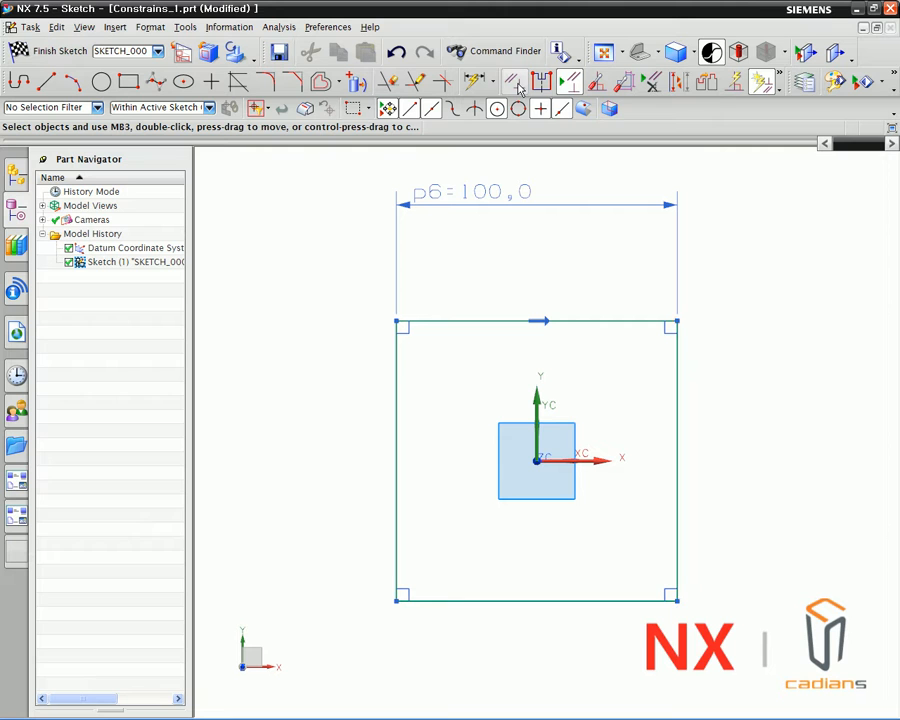
# Apply a Midpoint constraint between the rectangle's top edge and the datum coordinate system's origin point.
pyautogui.click(516, 86)
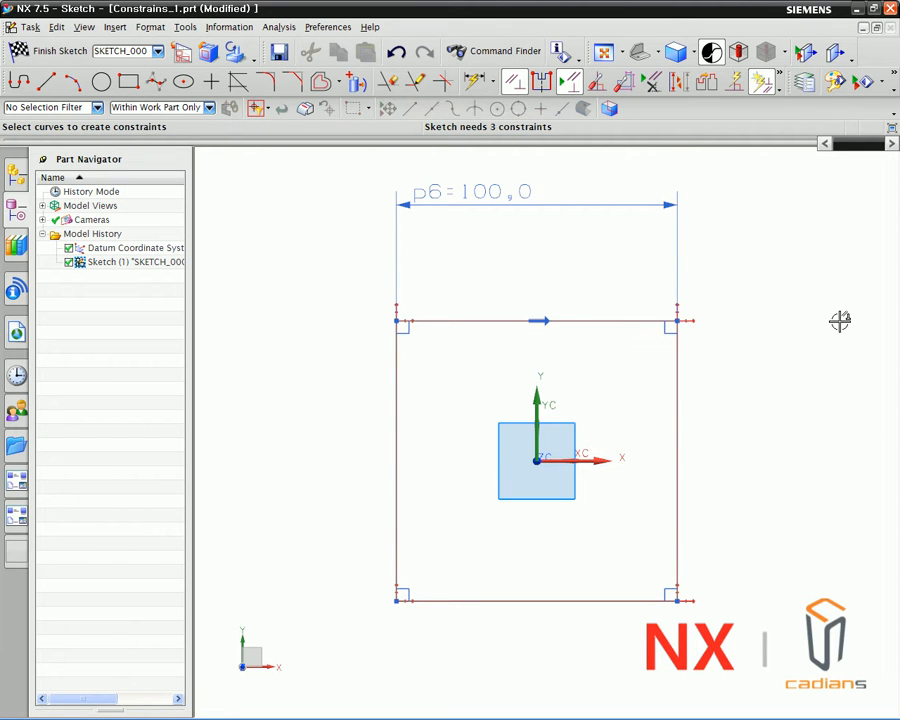
pyautogui.click(608, 322)
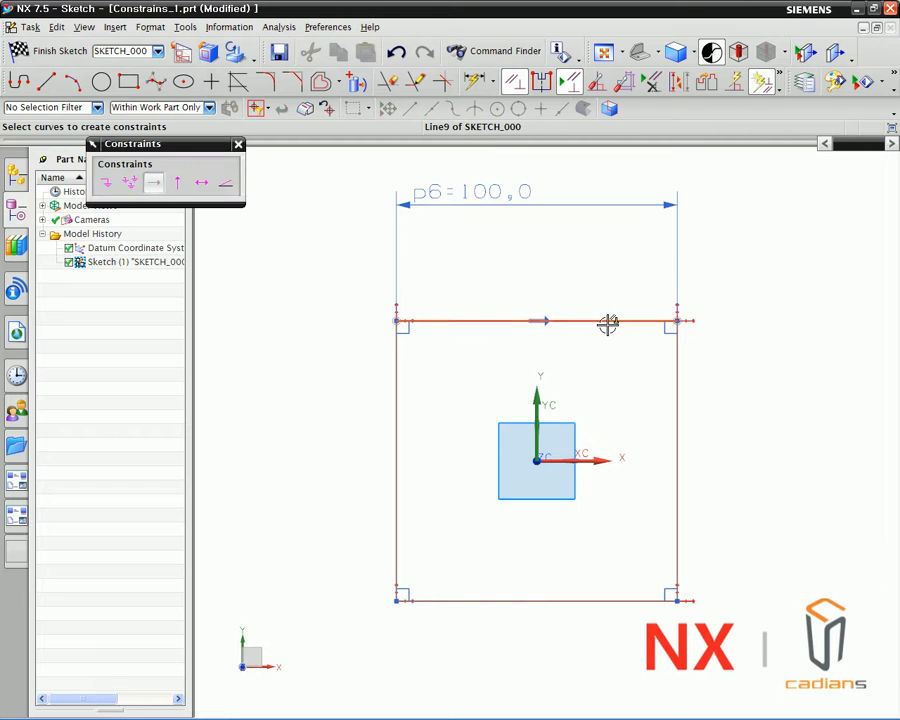
pyautogui.click(537, 460)
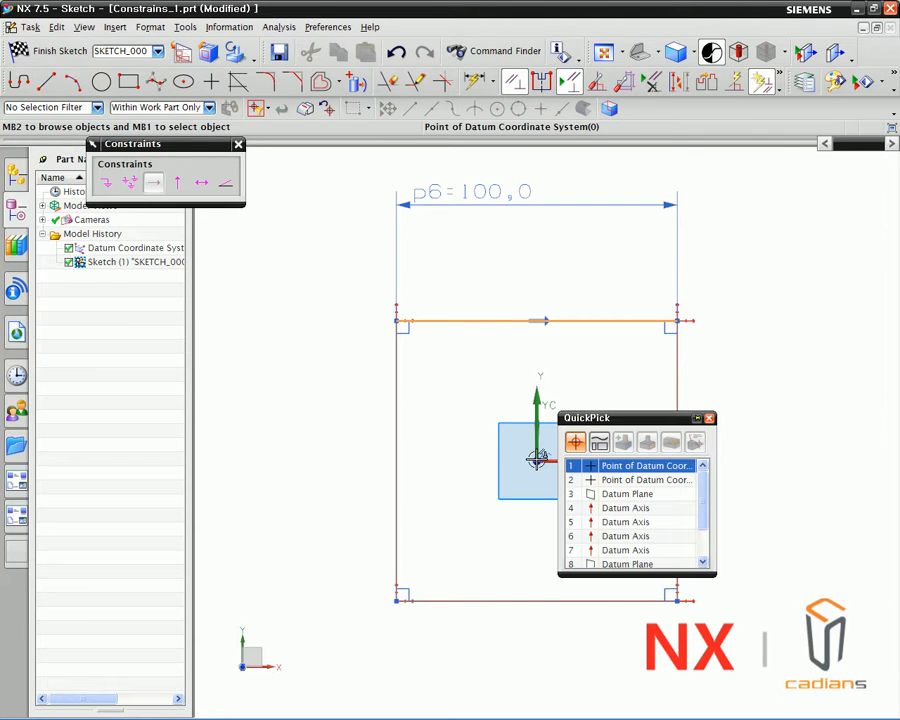
pyautogui.click(628, 466)
pyautogui.moveTo(122, 150); pyautogui.dragTo(271, 225)
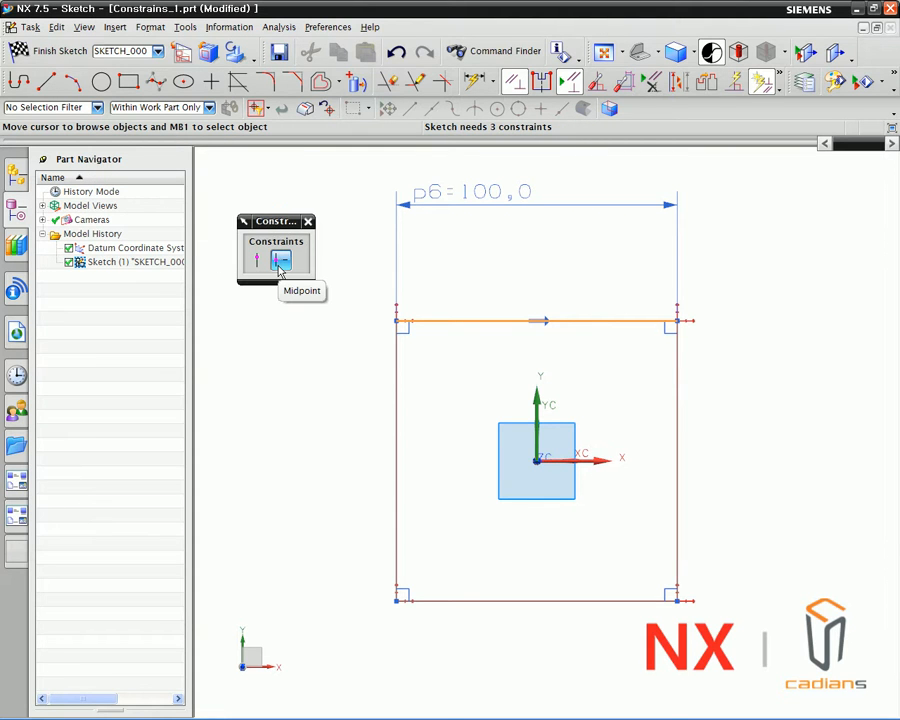
pyautogui.click(280, 264)
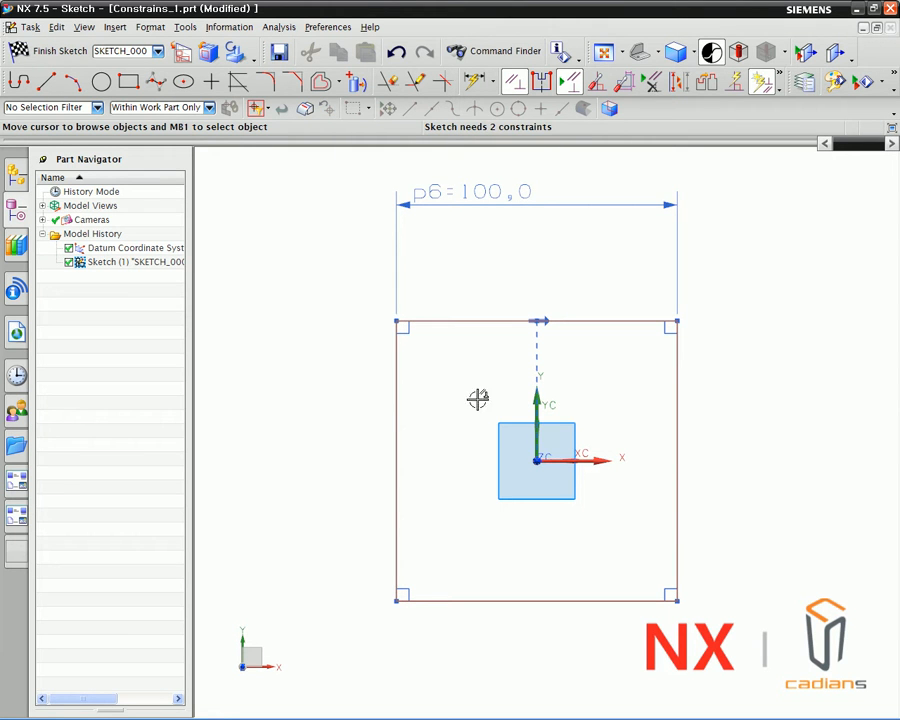
# Apply a Midpoint constraint between the rectangle's left edge and the datum origin point, and finish constraining.
pyautogui.click(397, 404)
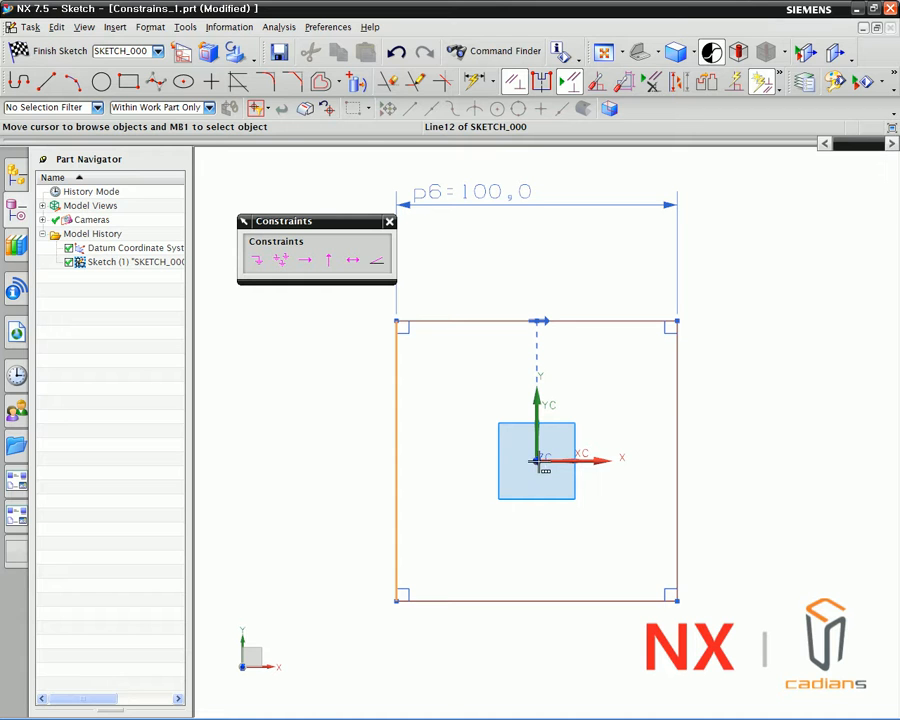
pyautogui.moveTo(538, 460)
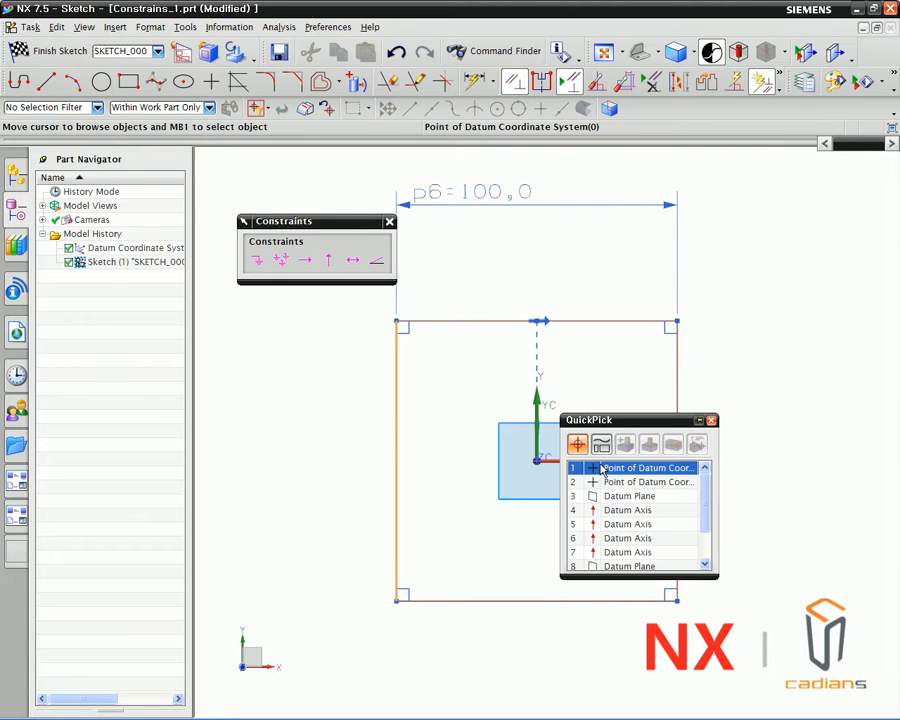
pyautogui.click(597, 466)
pyautogui.click(280, 261)
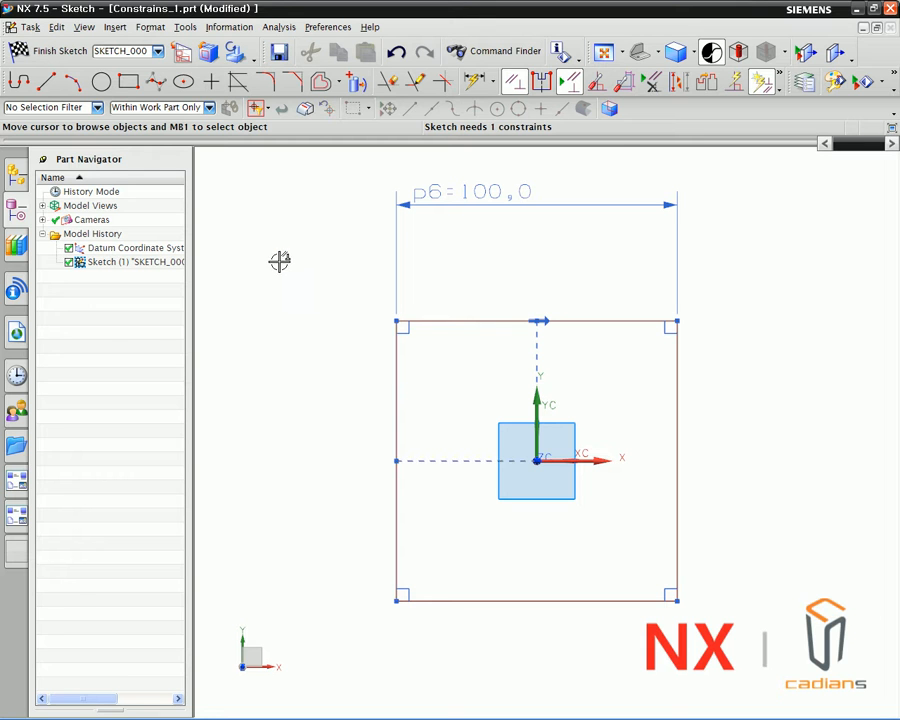
pyautogui.middleClick(489, 254)
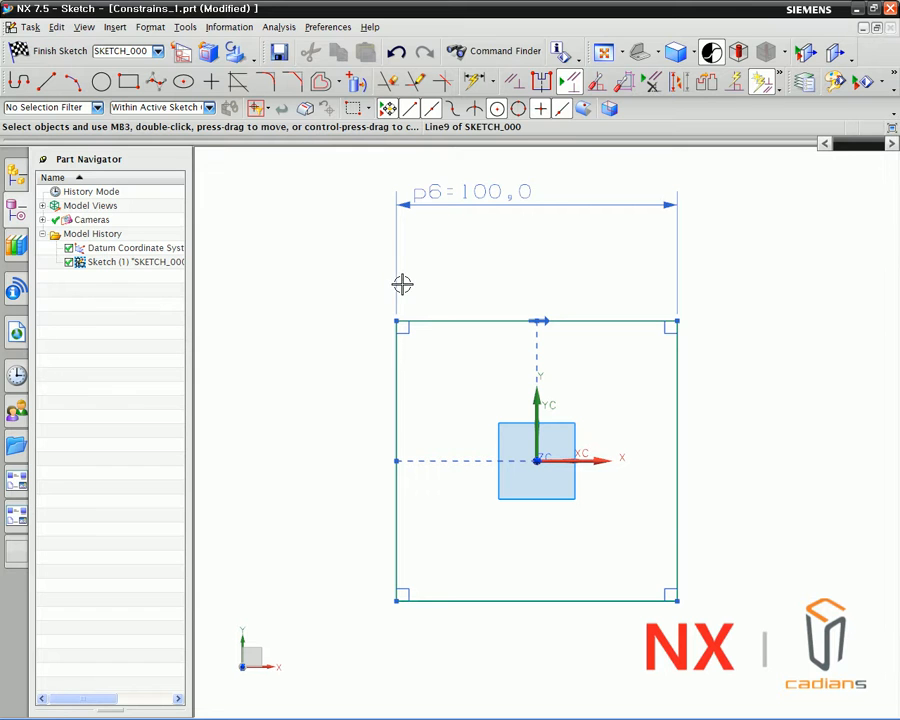
# Set the rectangle's width dimension p6 to 200 mm to test the midpoint constraints.
pyautogui.doubleClick(496, 194)
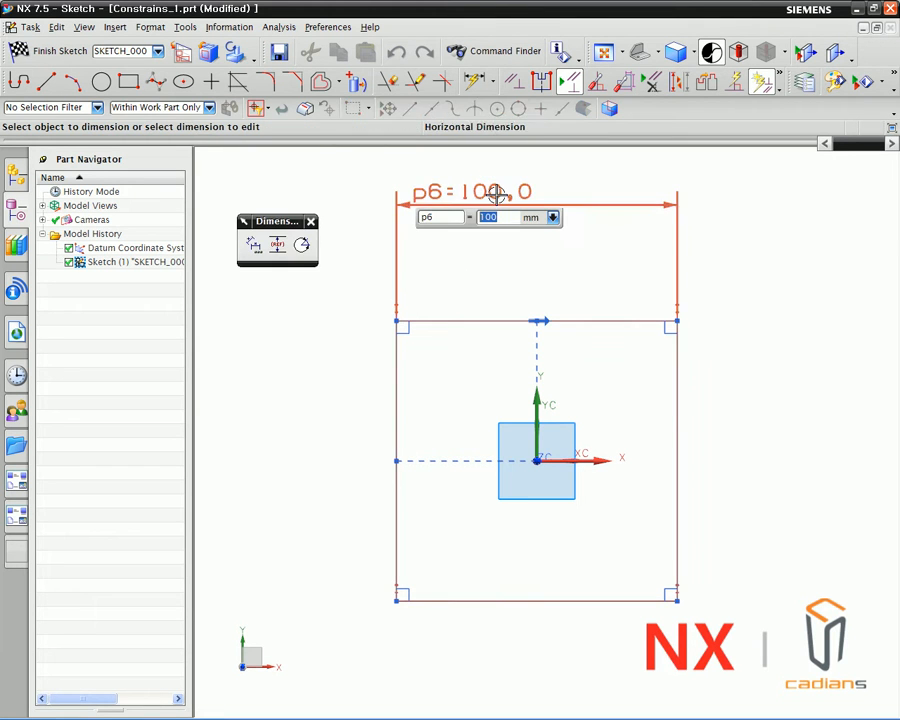
pyautogui.write('200')
pyautogui.press('Return')
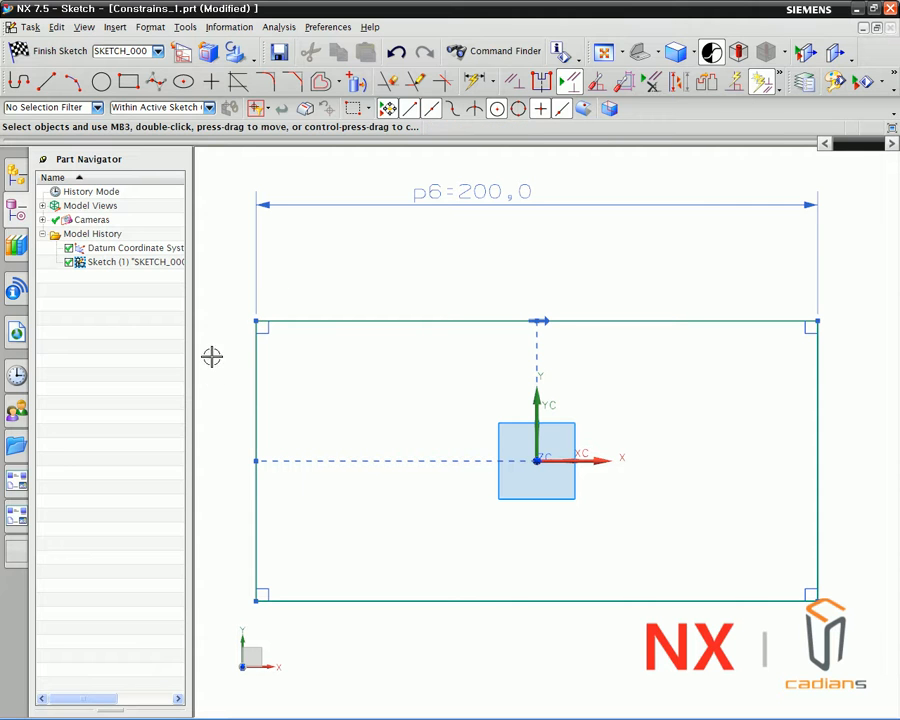
# Apply an Equal Length constraint between the rectangle's top and left edges.
pyautogui.click(512, 81)
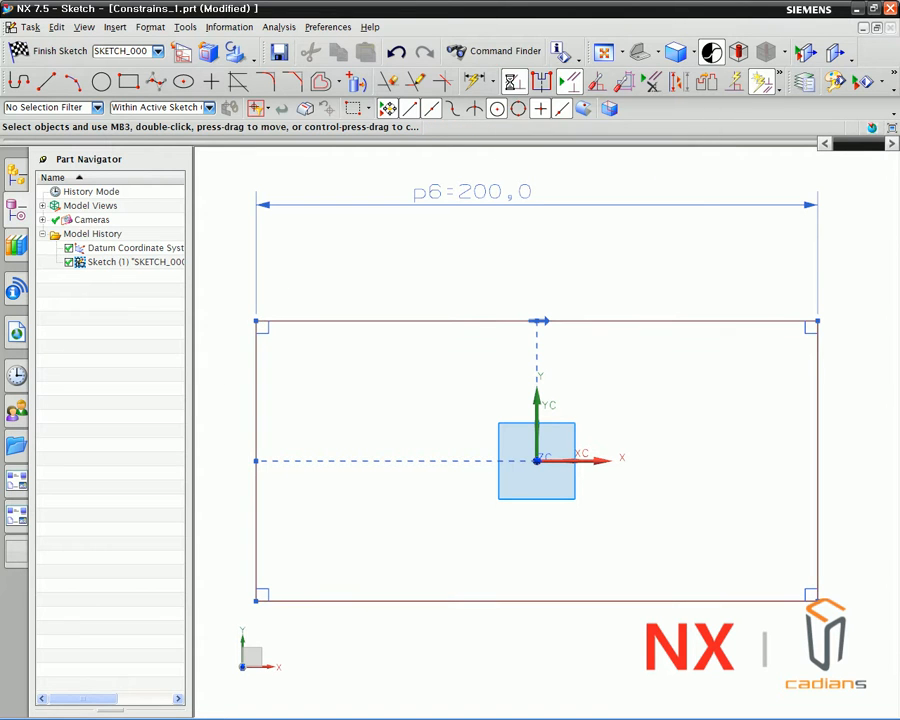
pyautogui.click(445, 320)
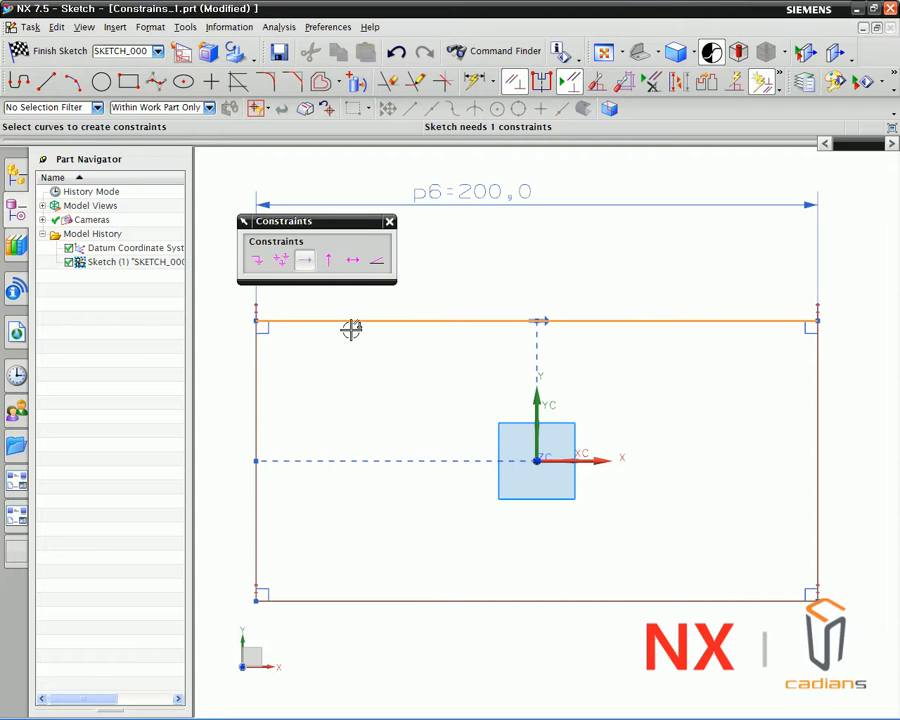
pyautogui.click(256, 410)
pyautogui.click(425, 264)
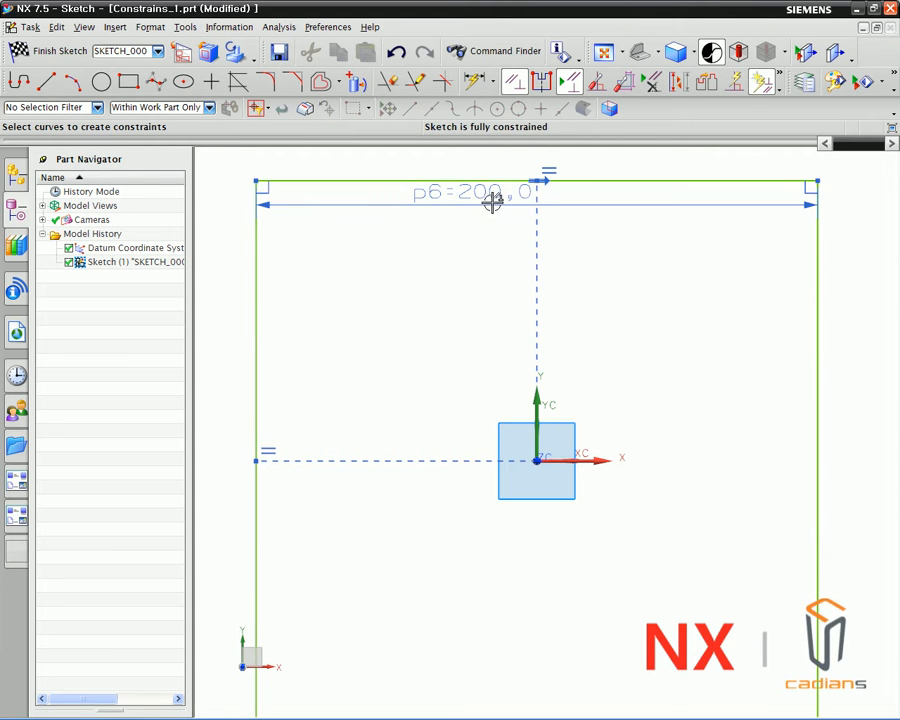
pyautogui.scroll(-3, 475, 287)
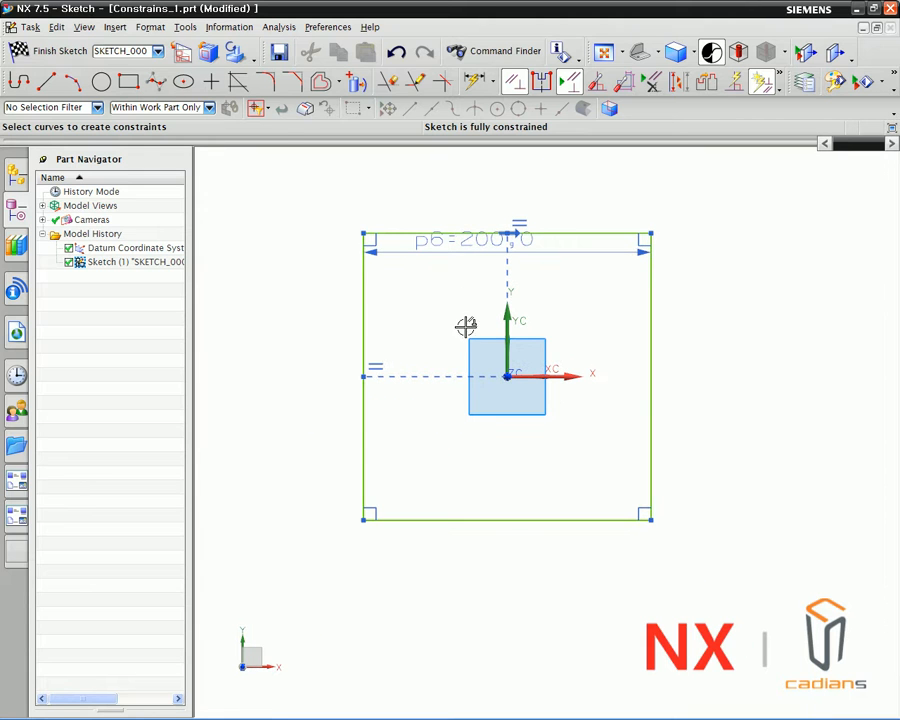
pyautogui.press('Escape')
# Move the width dimension p6 above the square's top edge and set it to 50 mm.
pyautogui.moveTo(470, 242); pyautogui.dragTo(486, 182)
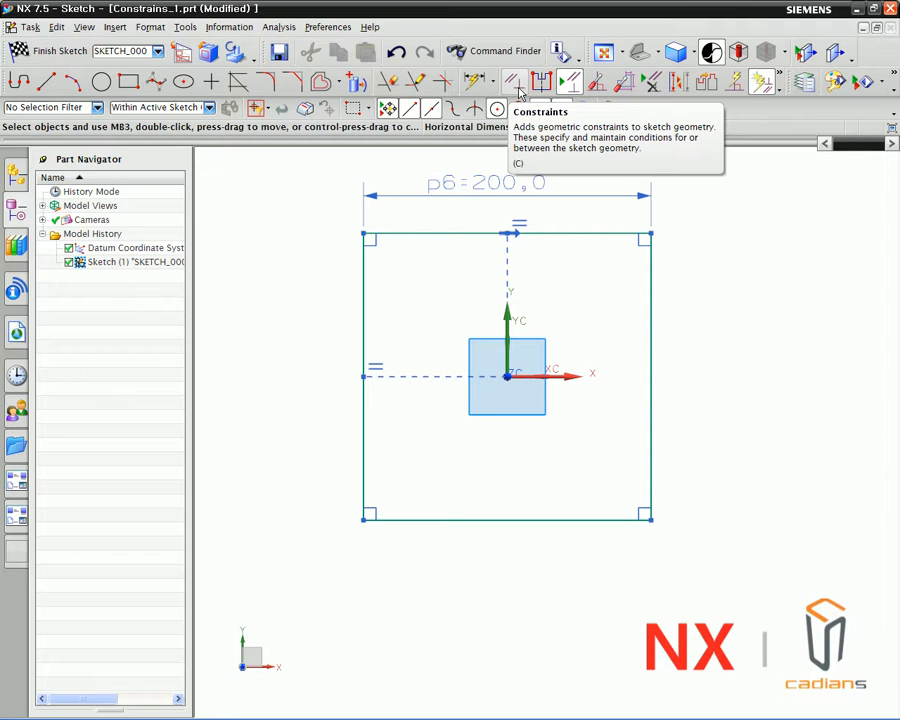
pyautogui.doubleClick(485, 179)
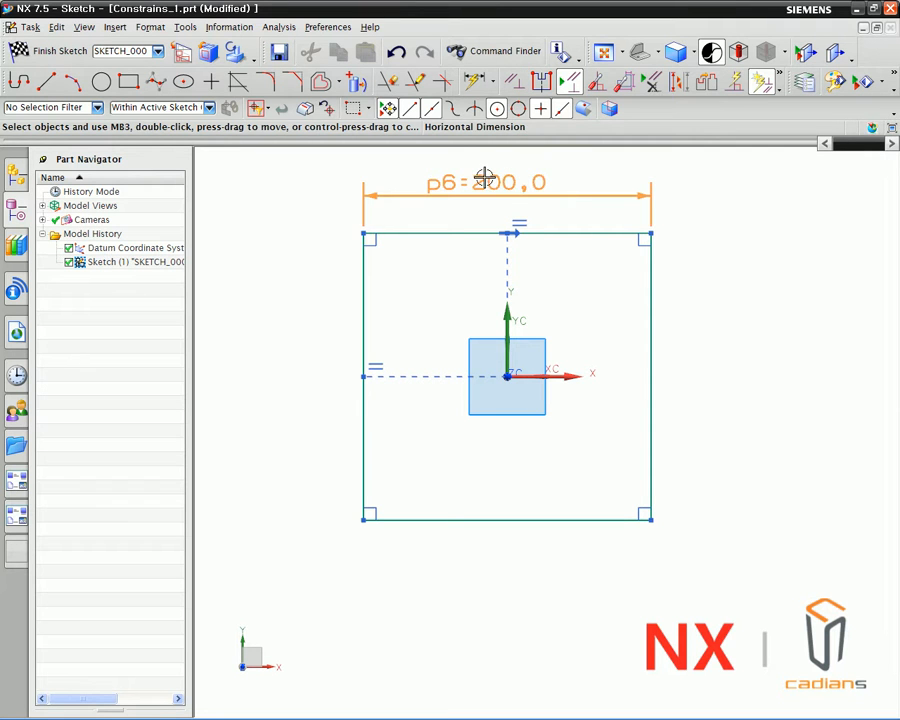
pyautogui.write('50')
pyautogui.press('Return')
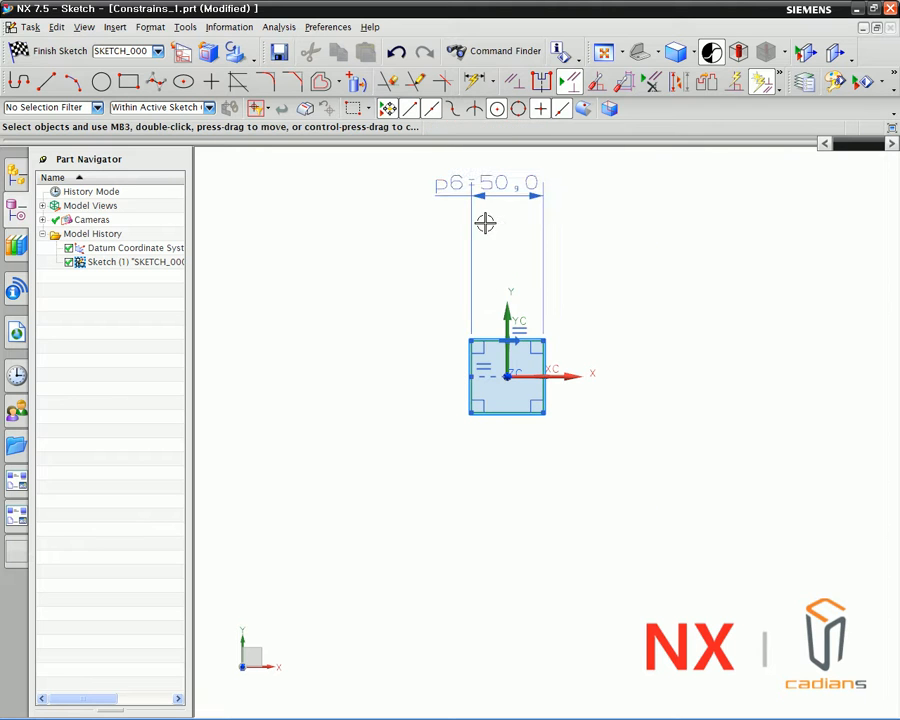
# Set the width dimension p6 to 100 mm and move it closer to the square's top edge.
pyautogui.doubleClick(485, 179)
pyautogui.write('100')
pyautogui.press('Return')
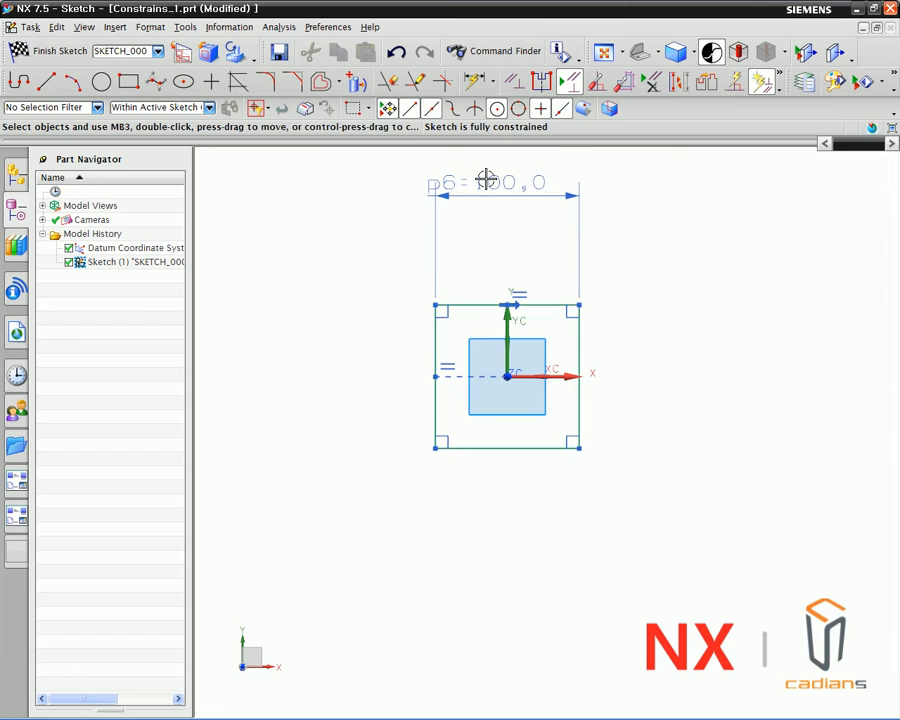
pyautogui.moveTo(493, 176); pyautogui.dragTo(489, 250)
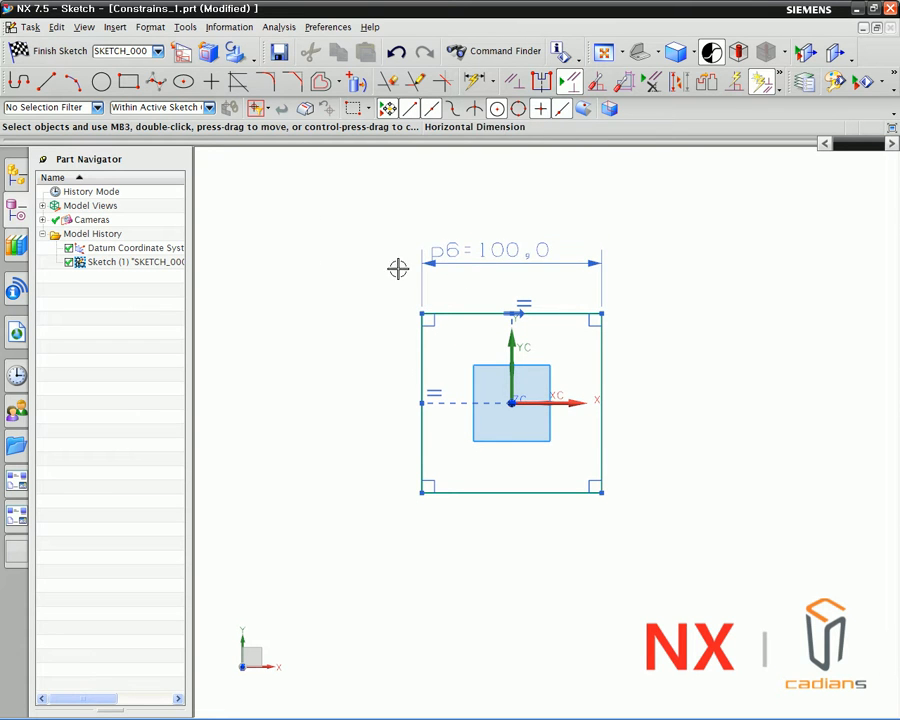